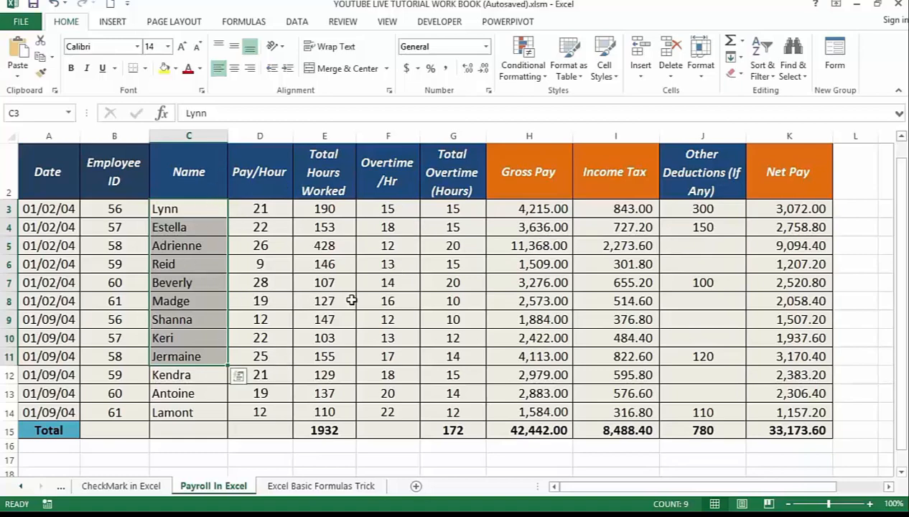
# Step: Switch to the Excel Basic Formulas Trick worksheet
pyautogui.click(318, 487)
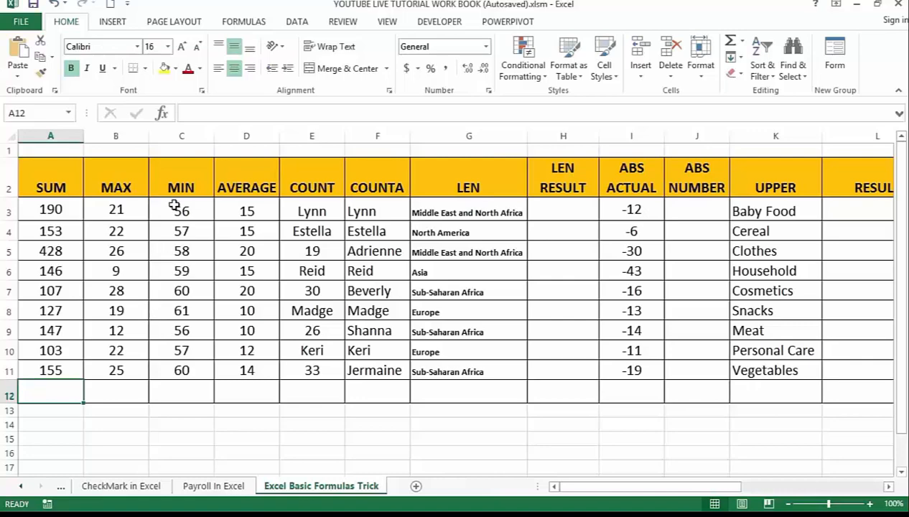
pyautogui.click(61, 395)
pyautogui.write('=')
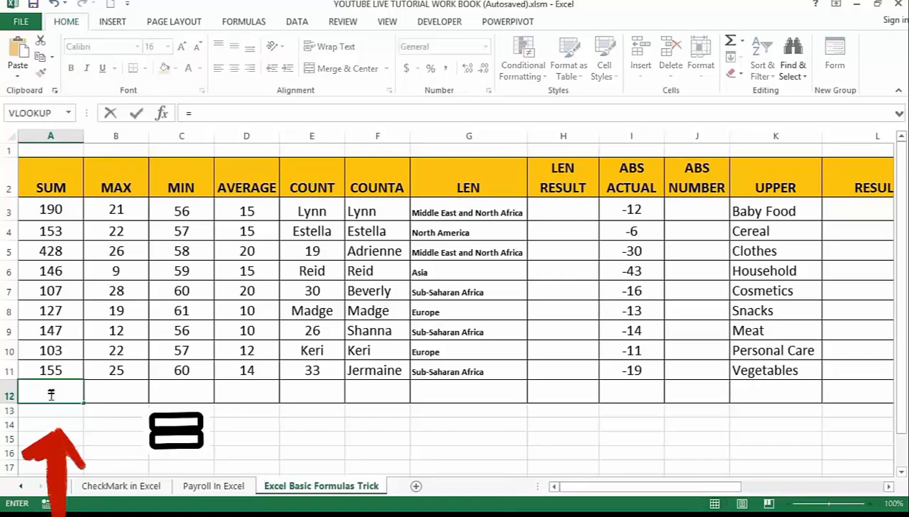
pyautogui.press('BackSpace')
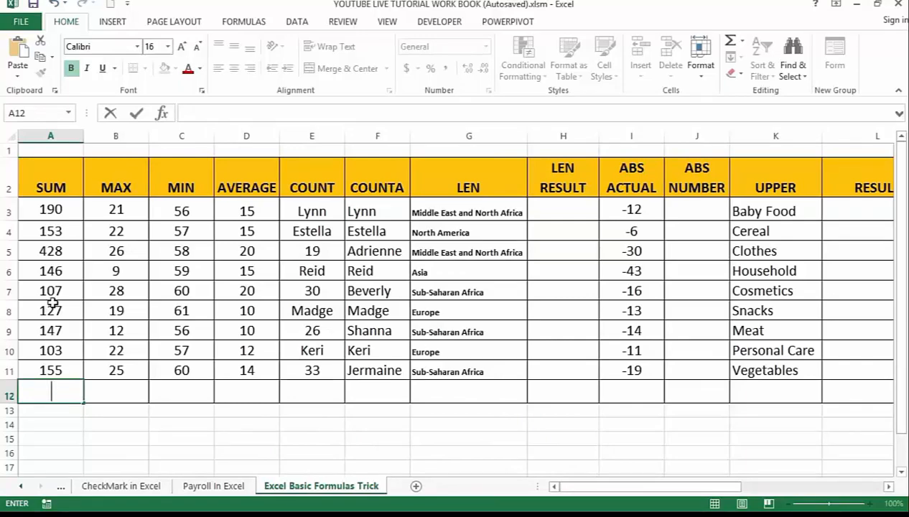
pyautogui.click(63, 211)
pyautogui.moveTo(64, 211); pyautogui.dragTo(37, 335)
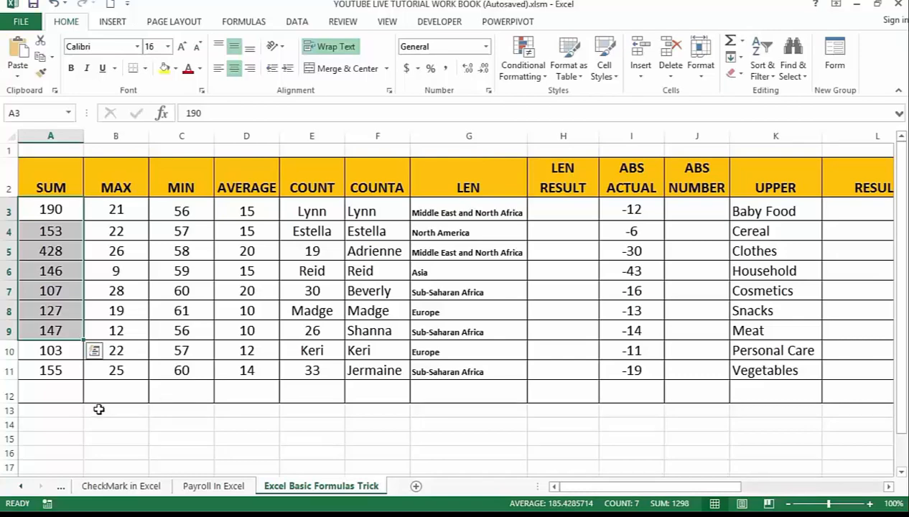
pyautogui.click(66, 434)
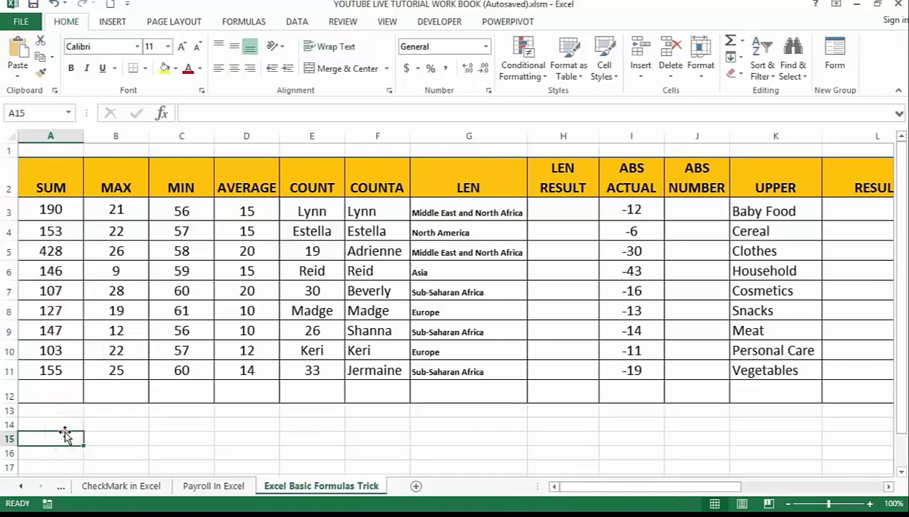
pyautogui.write('+')
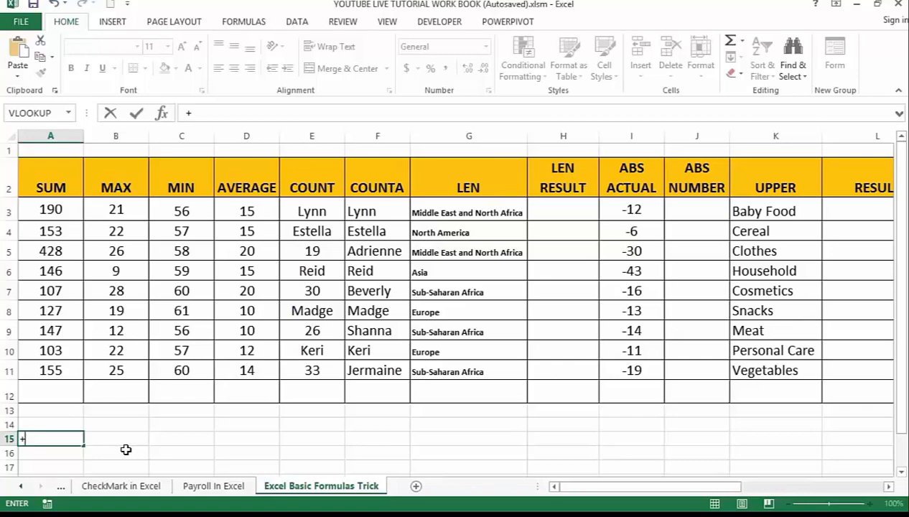
pyautogui.press('BackSpace')
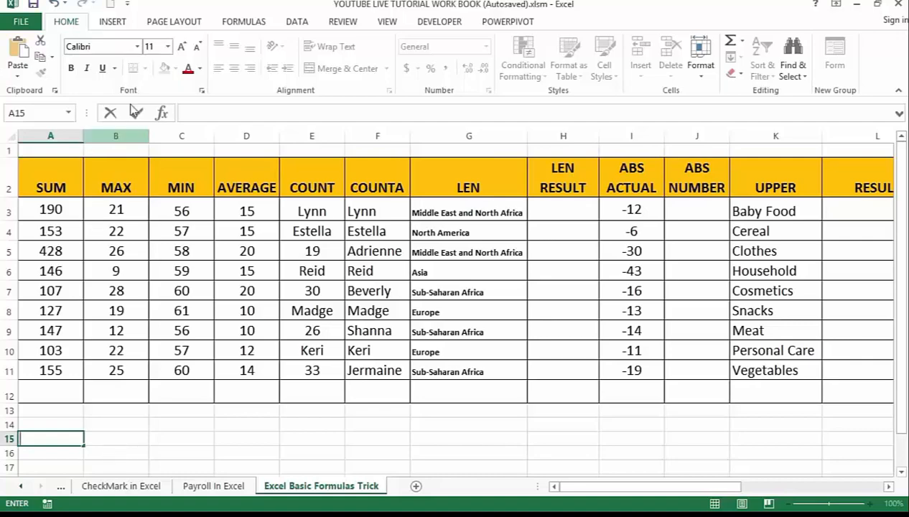
# Step: Examine the function library categories, including the Math & Trig and Lookup & Reference function lists
pyautogui.click(236, 22)
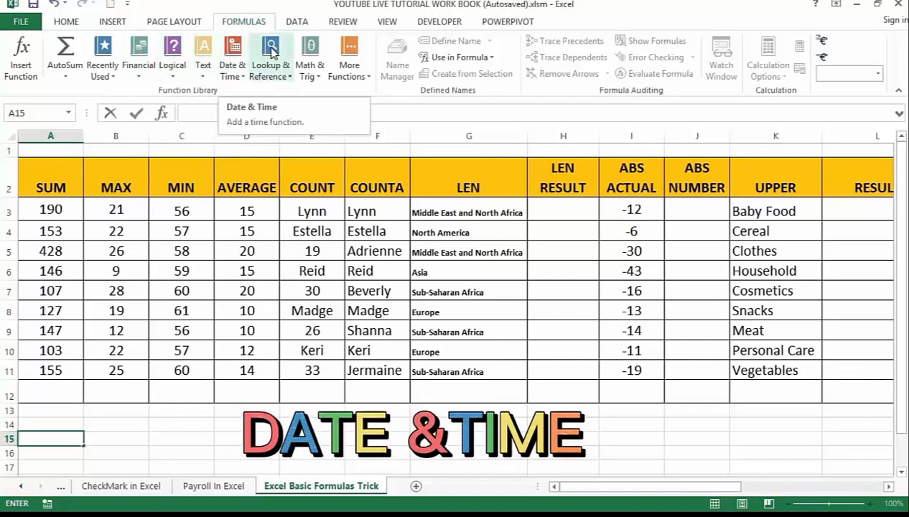
pyautogui.click(321, 77)
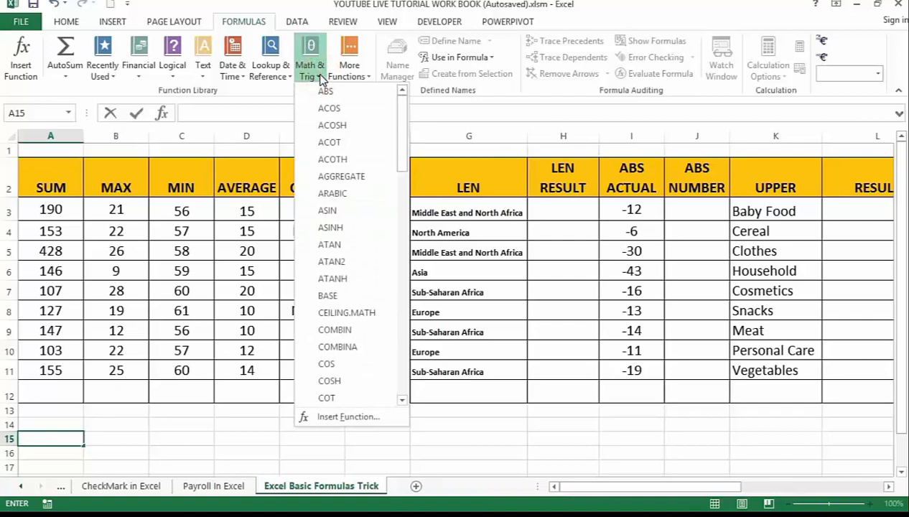
pyautogui.click(320, 78)
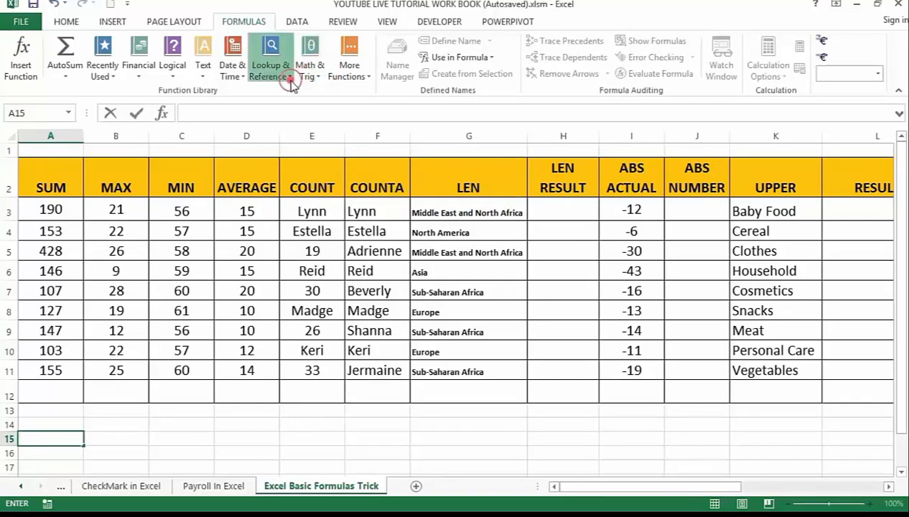
pyautogui.click(289, 81)
pyautogui.click(290, 81)
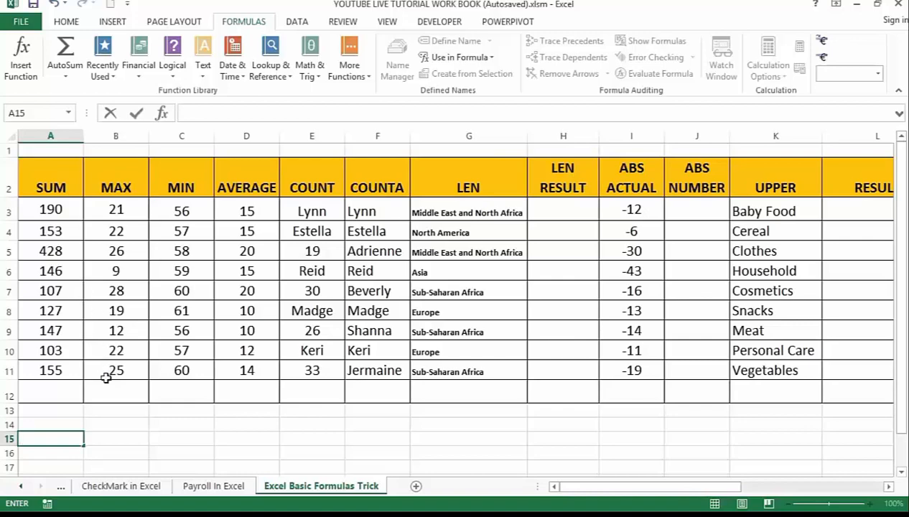
pyautogui.click(100, 422)
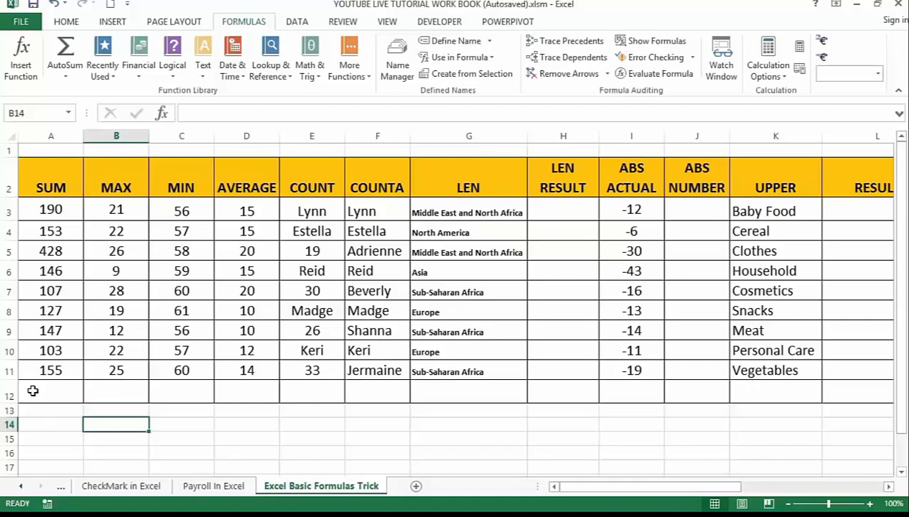
pyautogui.click(31, 391)
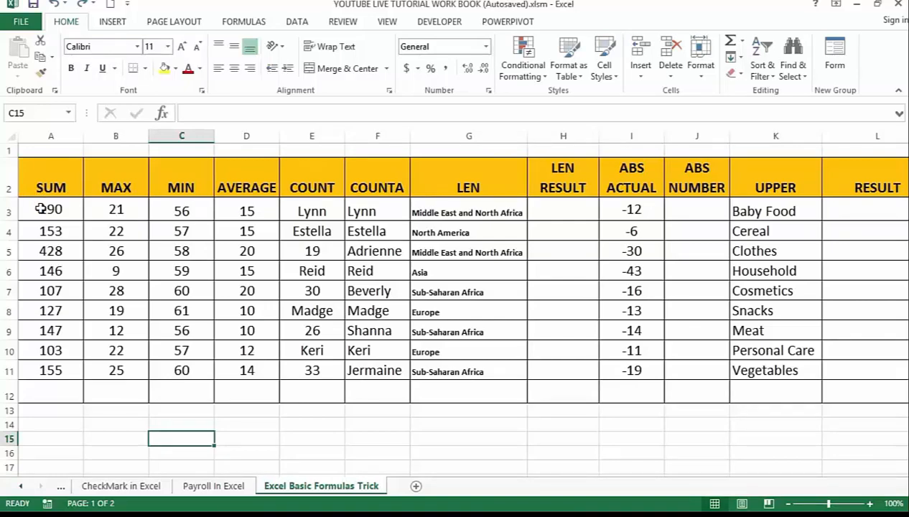
# Step: Total the SUM column in cell A12 by adding each cell individually with =A3+A4+A5+A6+A7+A8+A9+A10+A11
pyautogui.click(60, 397)
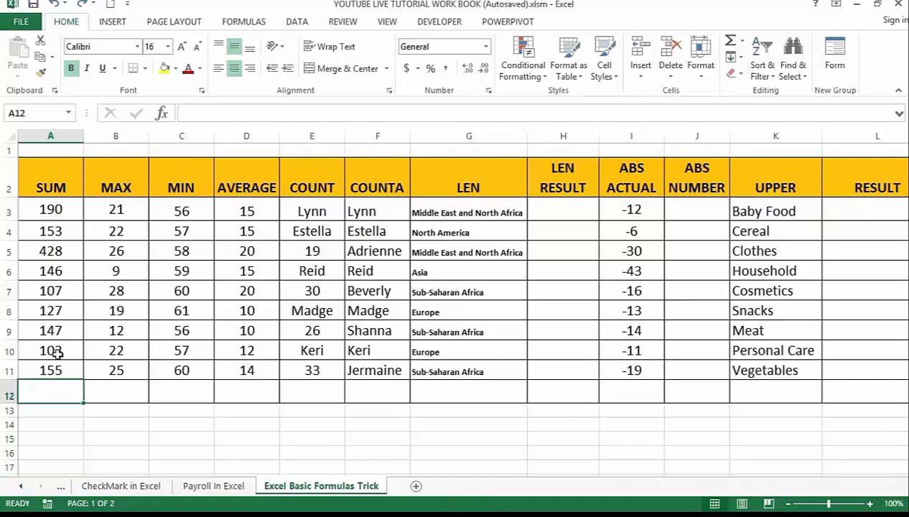
pyautogui.write('=')
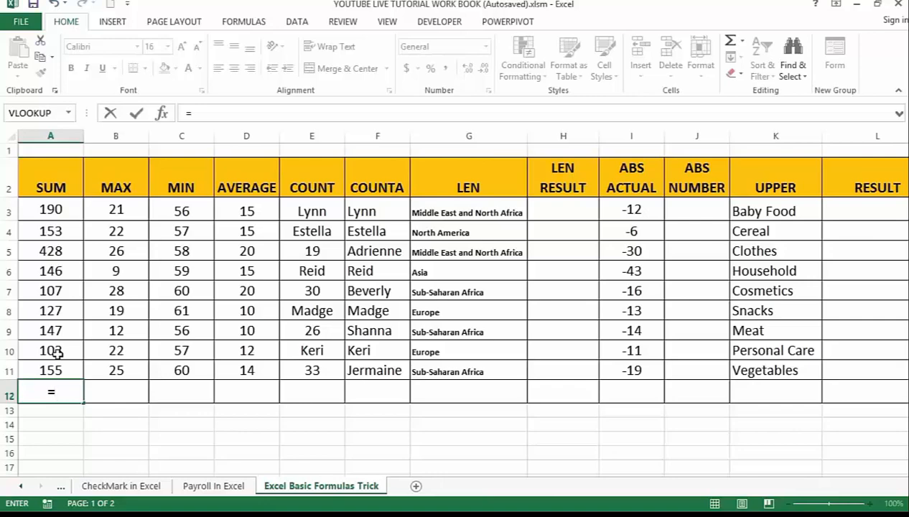
pyautogui.click(55, 213)
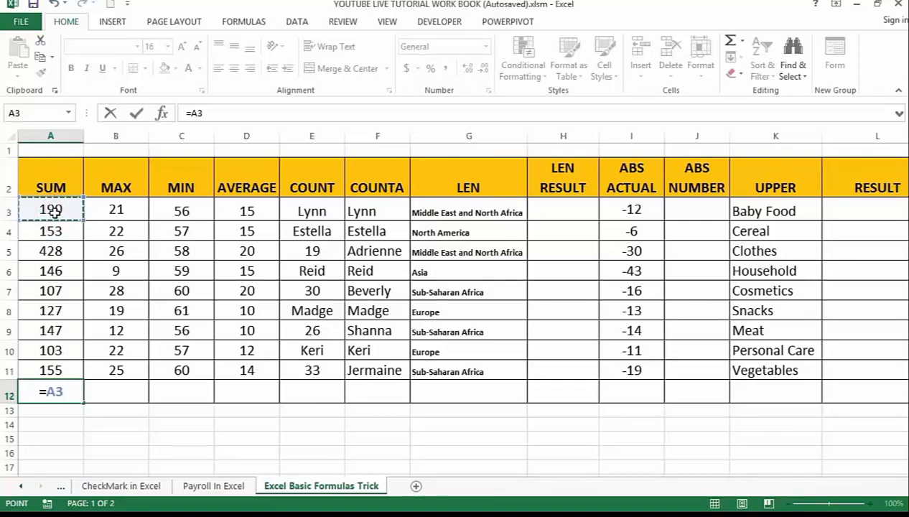
pyautogui.write('+')
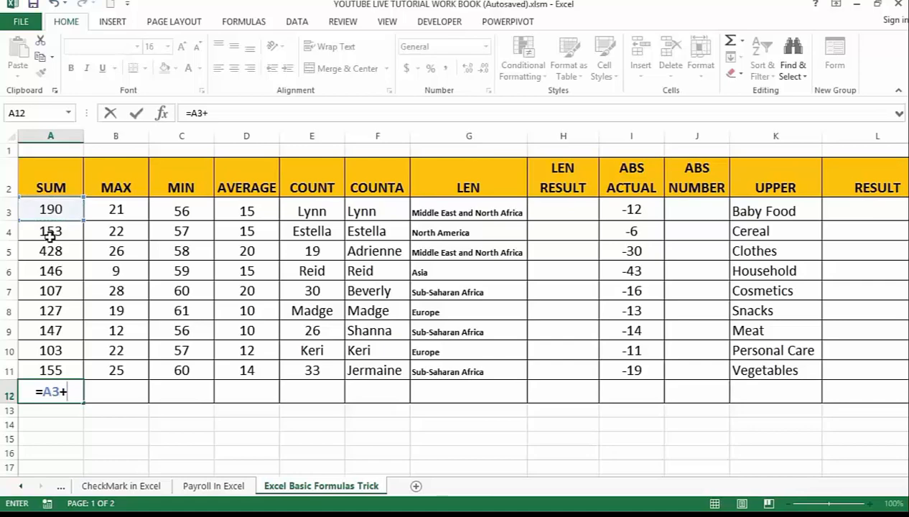
pyautogui.click(52, 233)
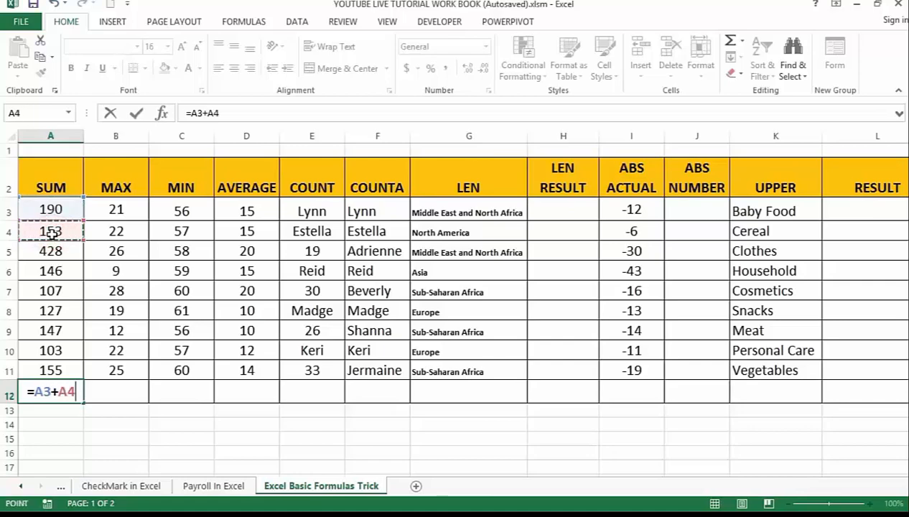
pyautogui.write('+')
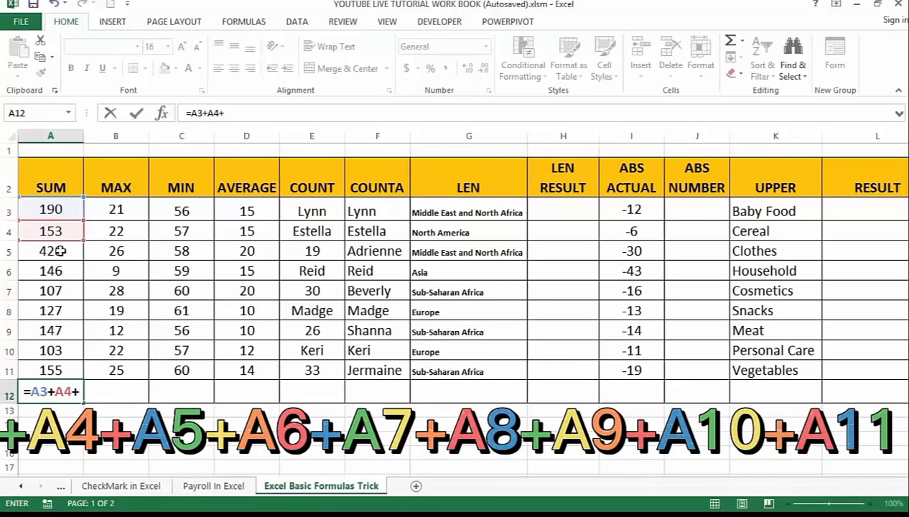
pyautogui.click(59, 251)
pyautogui.write('+')
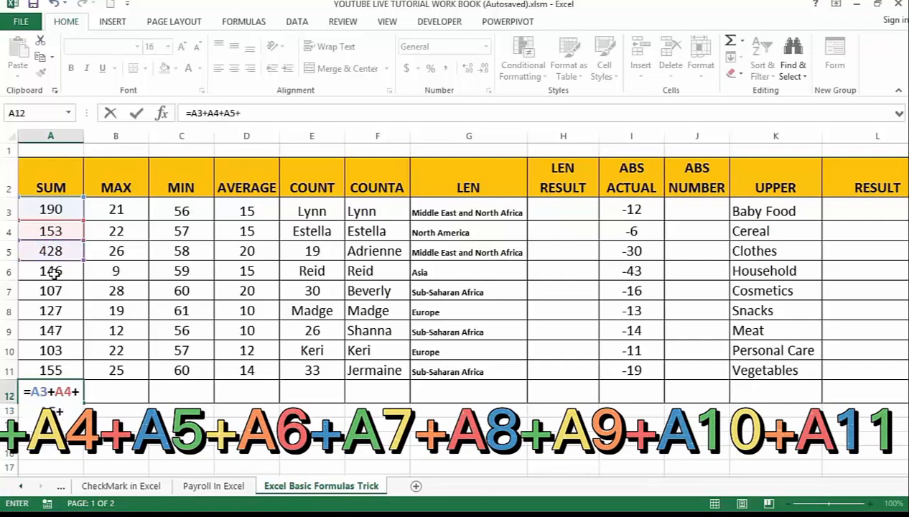
pyautogui.click(54, 270)
pyautogui.write('+')
pyautogui.click(49, 291)
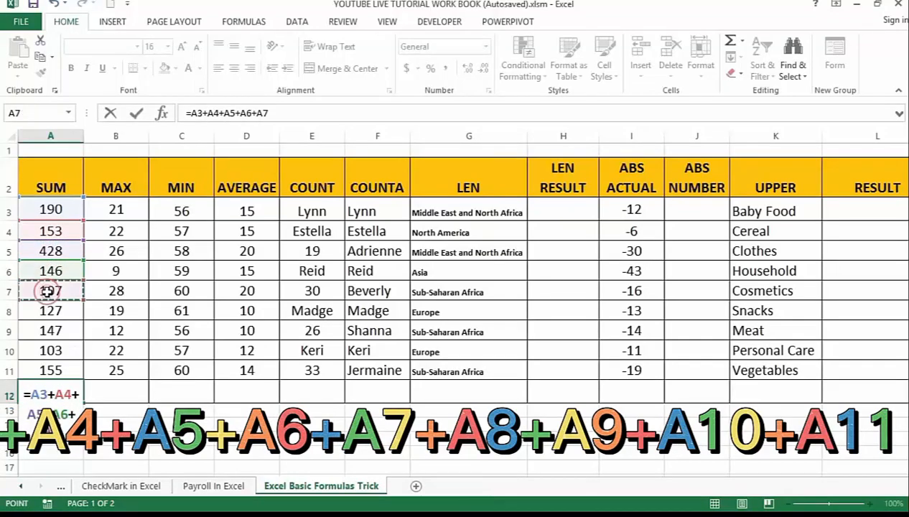
pyautogui.write('+')
pyautogui.click(45, 310)
pyautogui.write('+')
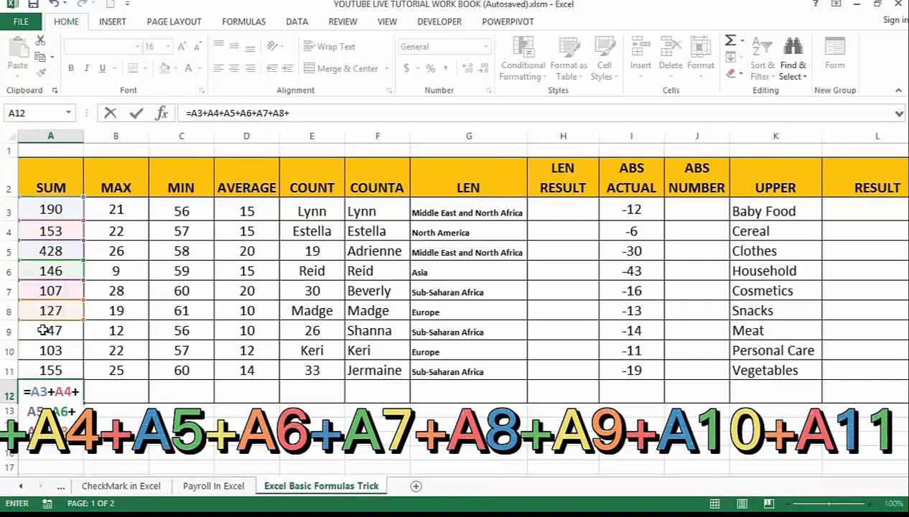
pyautogui.click(43, 330)
pyautogui.write('+')
pyautogui.click(45, 370)
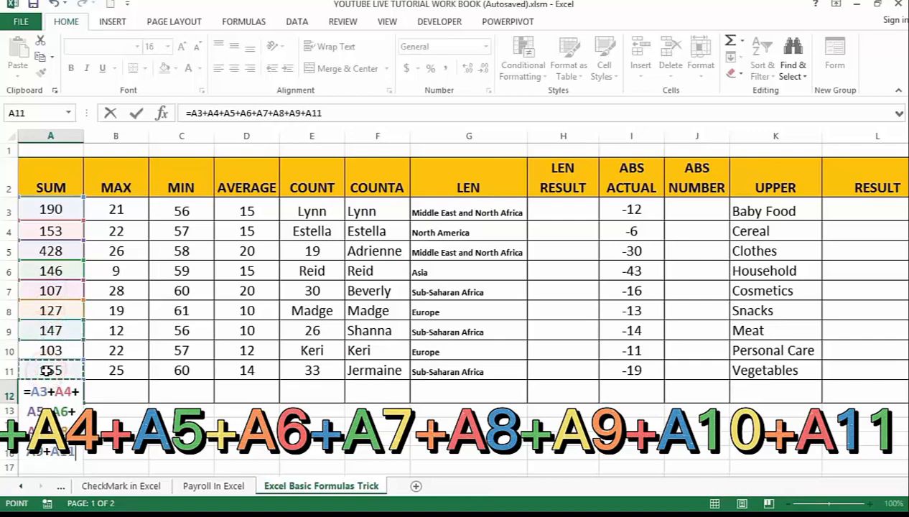
pyautogui.click(47, 350)
pyautogui.write('+')
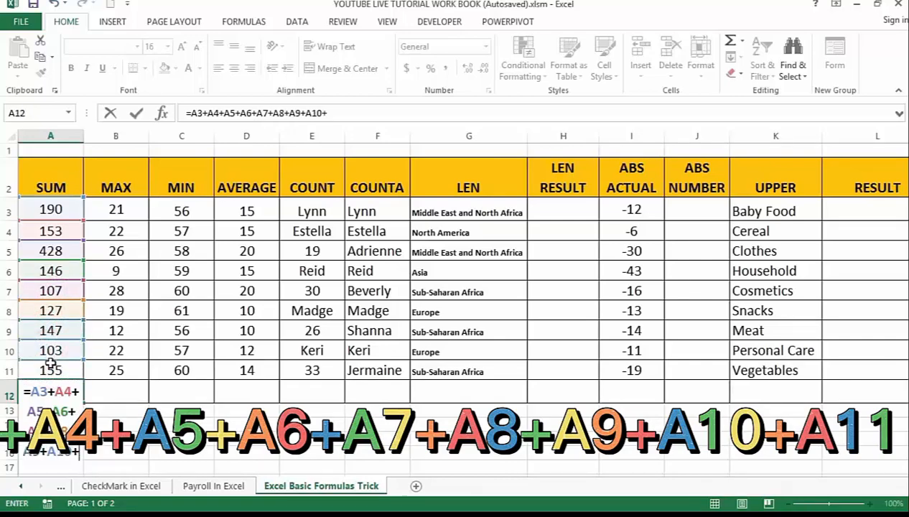
pyautogui.click(50, 366)
pyautogui.write('+')
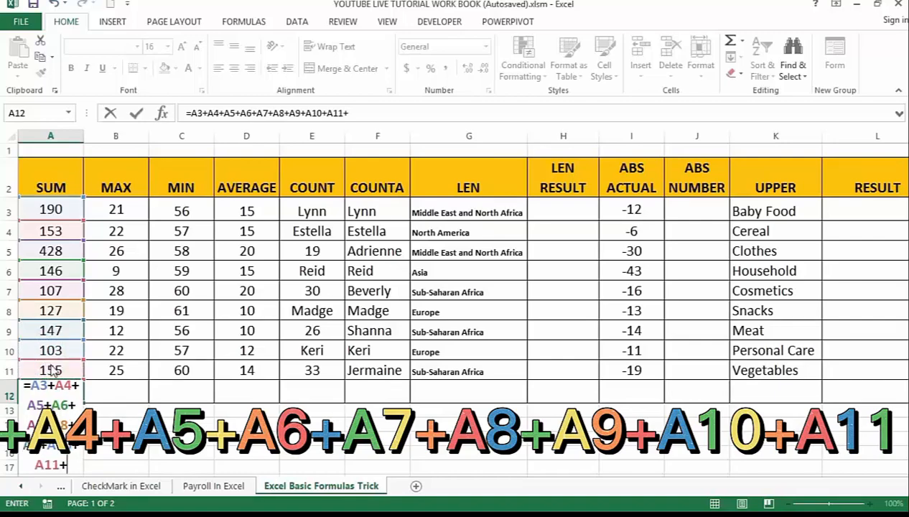
pyautogui.press('Return')
pyautogui.click(426, 310)
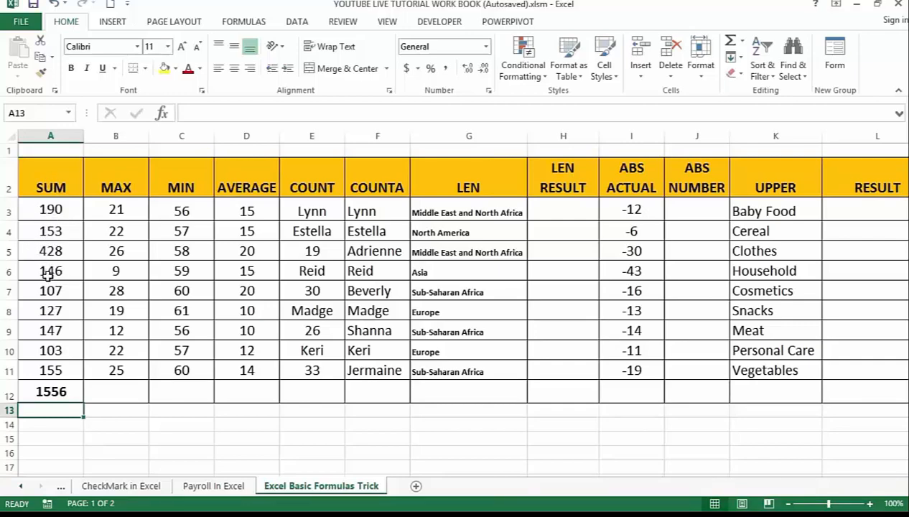
# Step: Replace the formula in cell A12 with =SUM(A3:A11) to total the SUM column
pyautogui.click(56, 392)
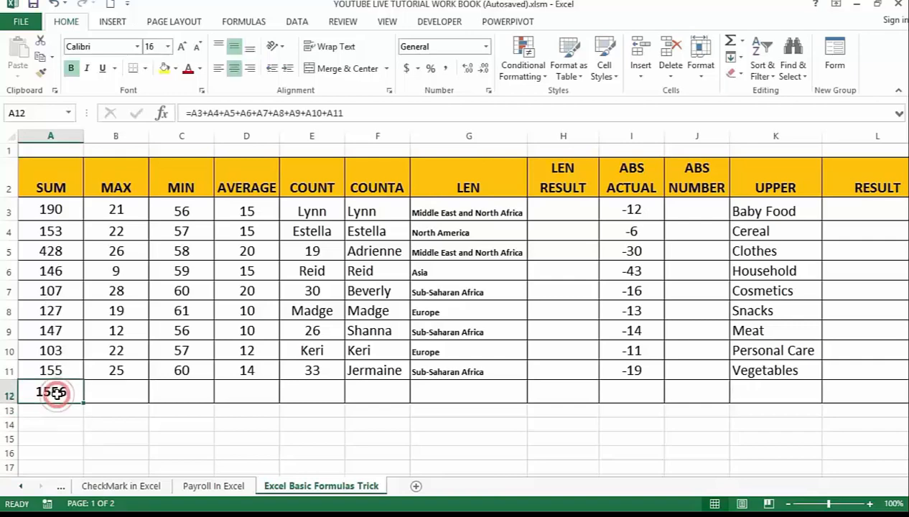
pyautogui.press('Delete')
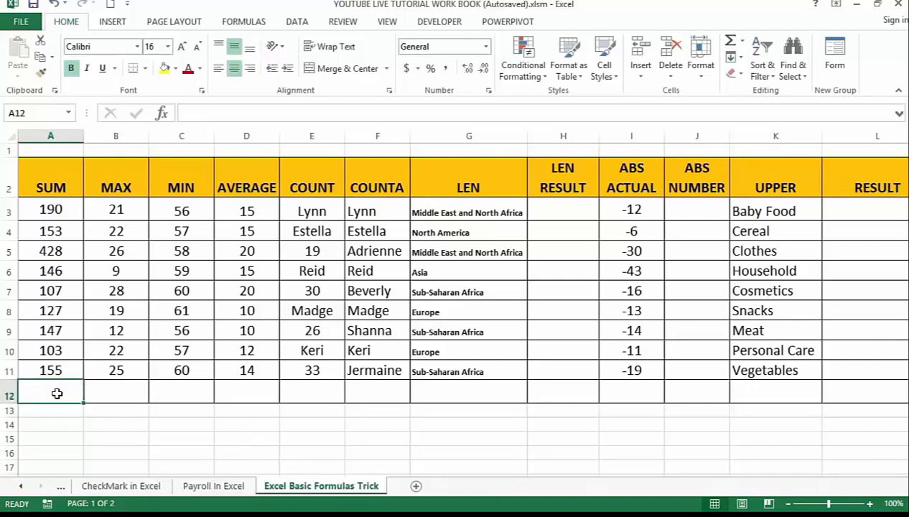
pyautogui.write('=')
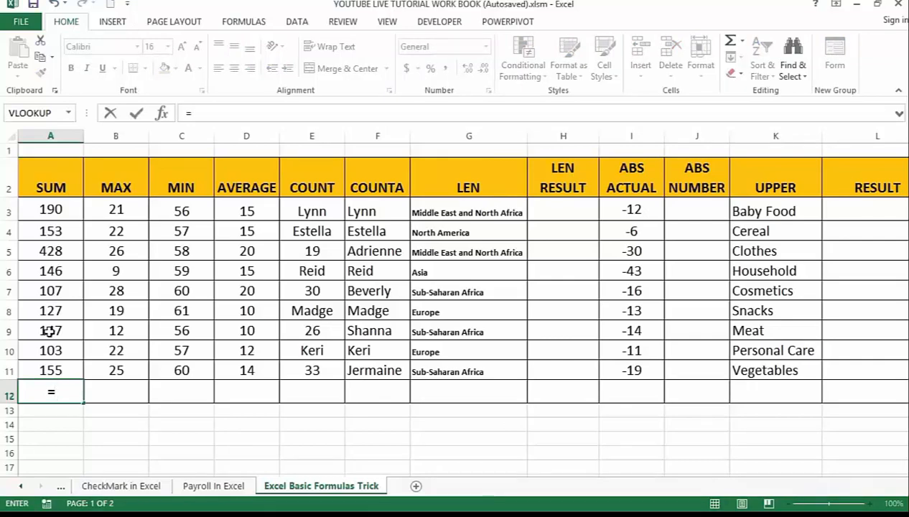
pyautogui.write('sum')
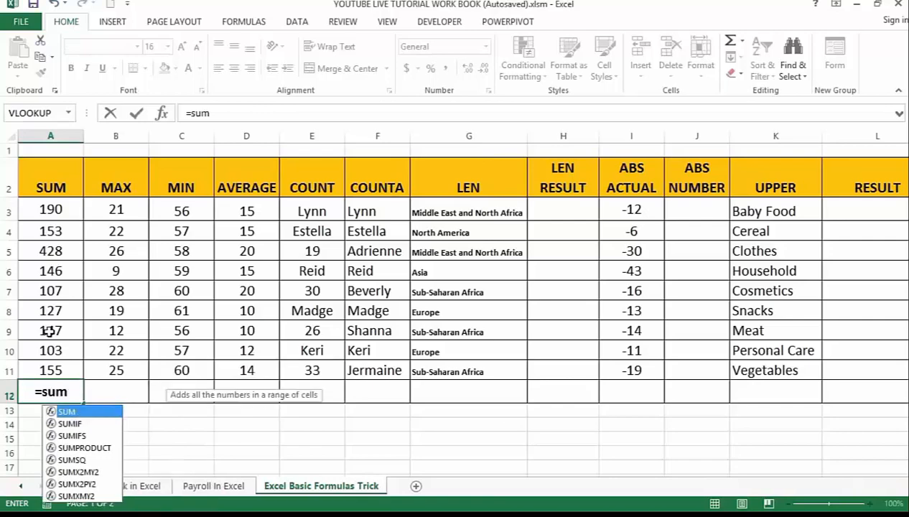
pyautogui.write('(')
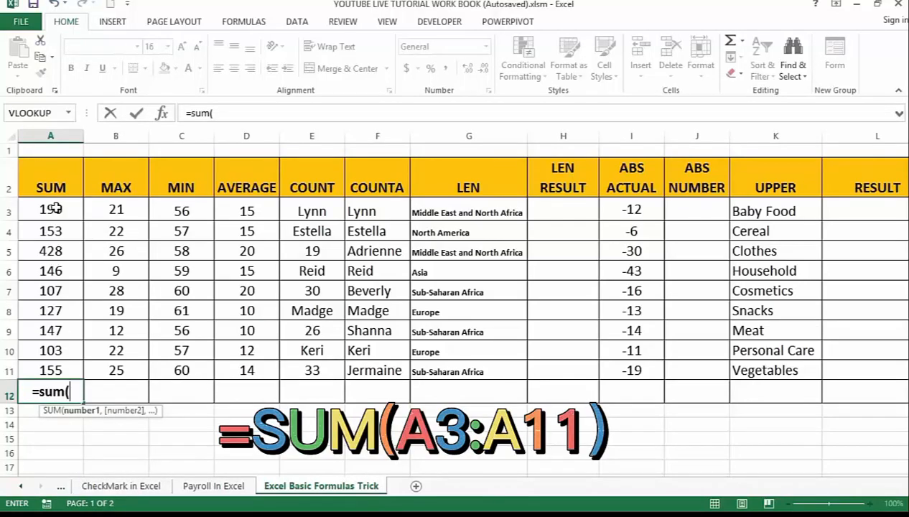
pyautogui.moveTo(55, 208); pyautogui.dragTo(50, 368)
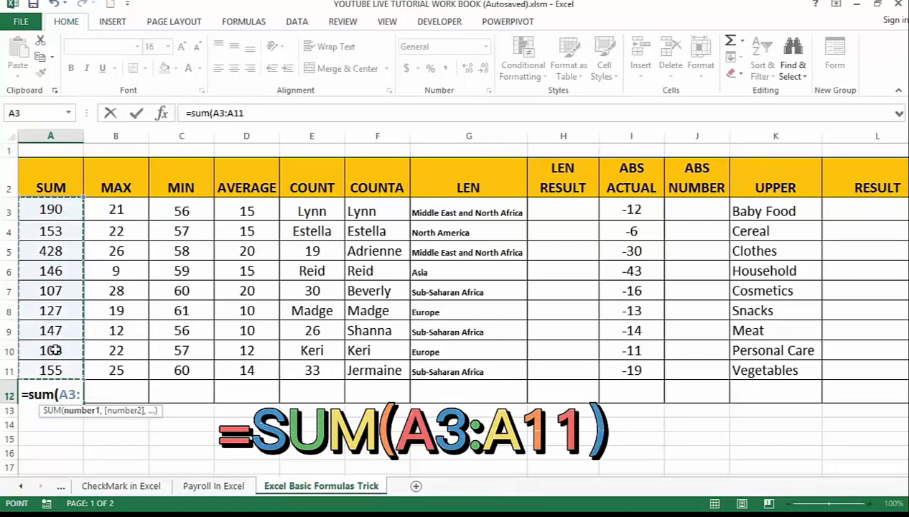
pyautogui.write(')')
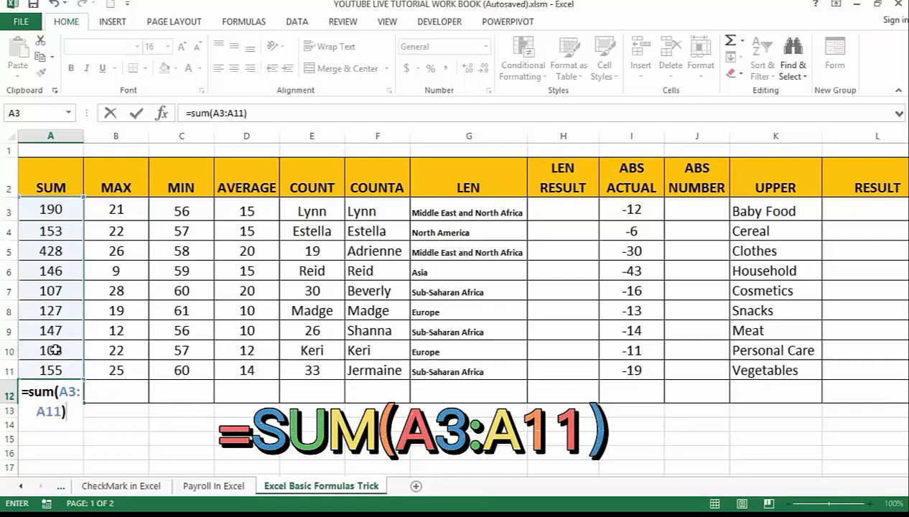
pyautogui.press('Return')
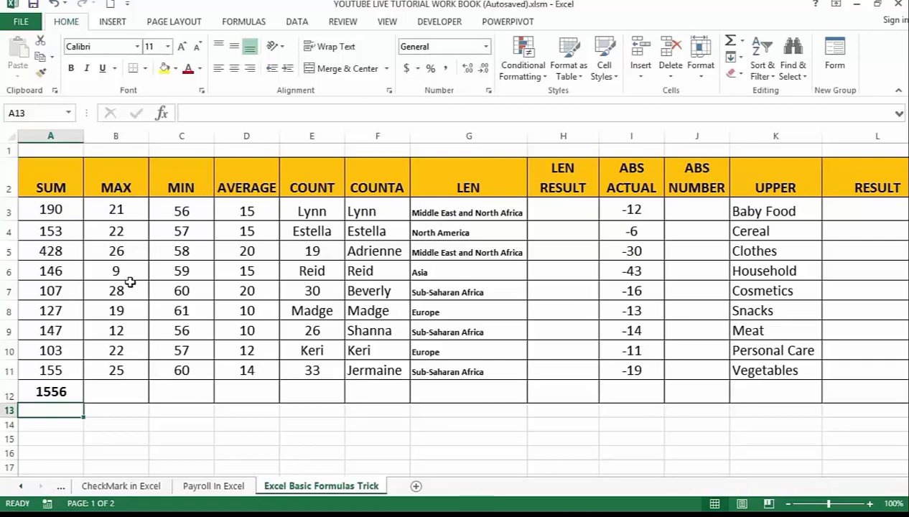
pyautogui.moveTo(116, 208); pyautogui.dragTo(98, 366)
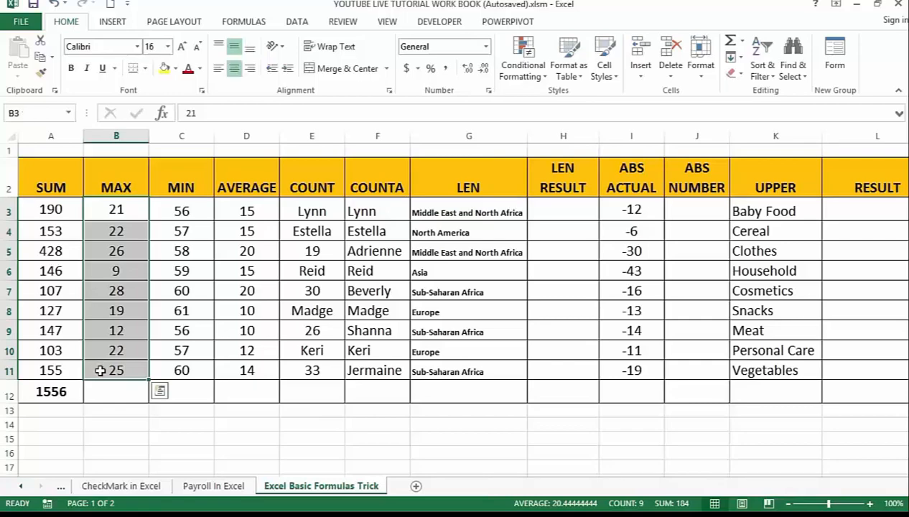
pyautogui.click(112, 419)
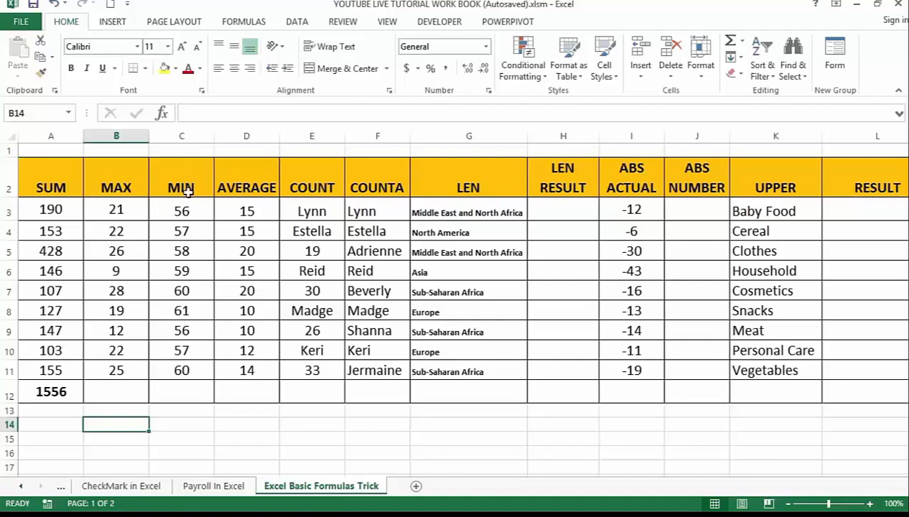
pyautogui.moveTo(186, 207); pyautogui.dragTo(178, 370)
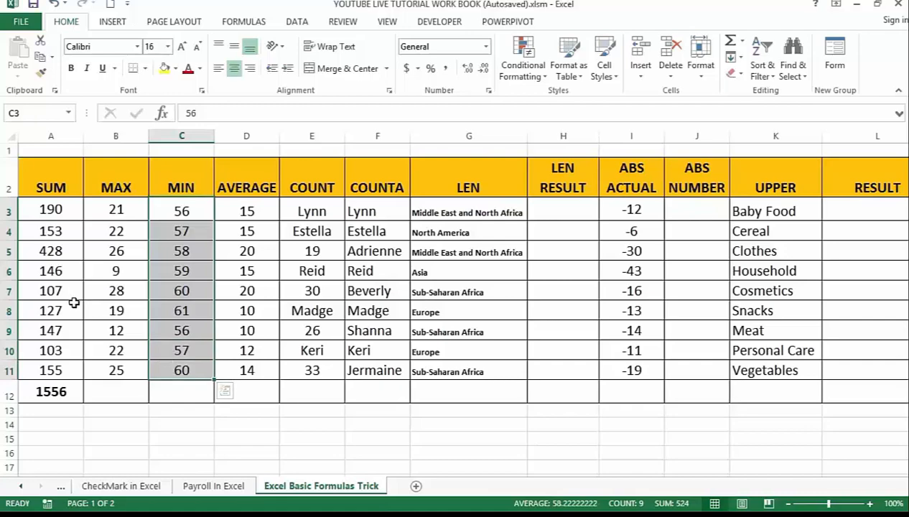
pyautogui.click(119, 291)
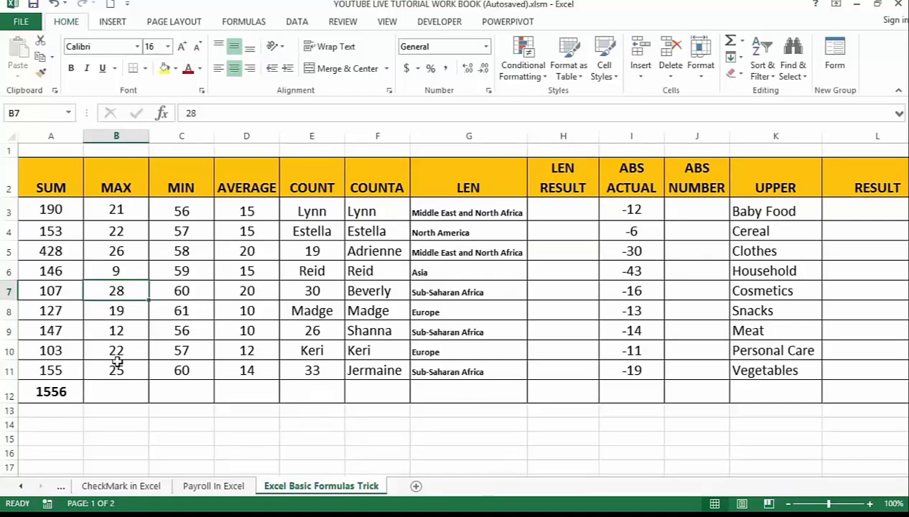
# Step: Find the largest value of the MAX column in cell B12 with the formula =MAX(B3:B11)
pyautogui.click(114, 388)
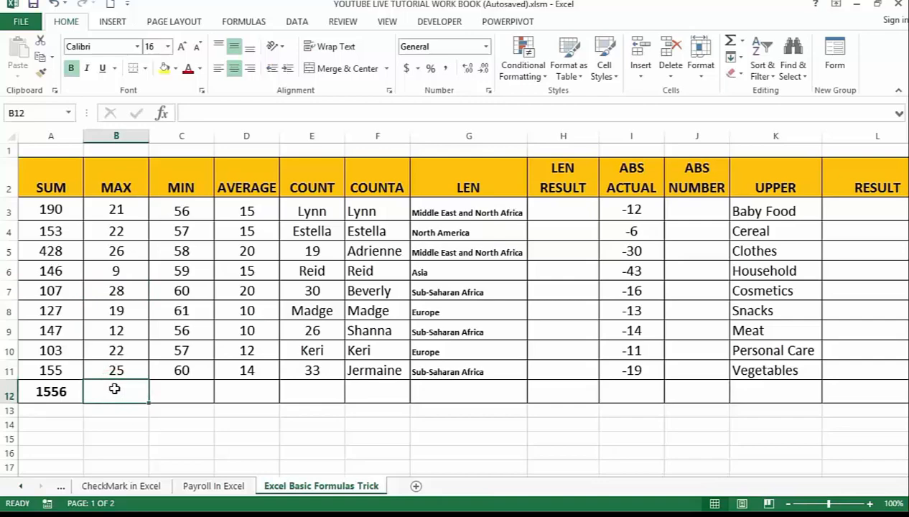
pyautogui.write('=')
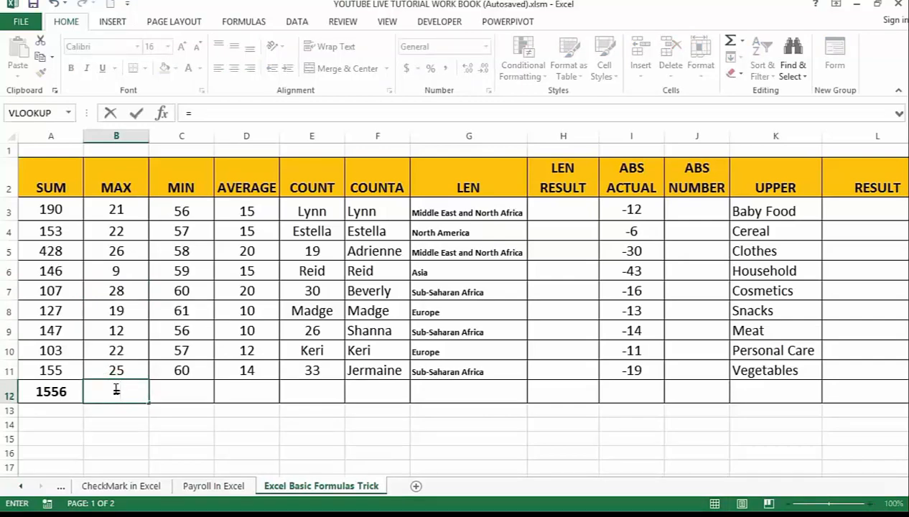
pyautogui.write('max')
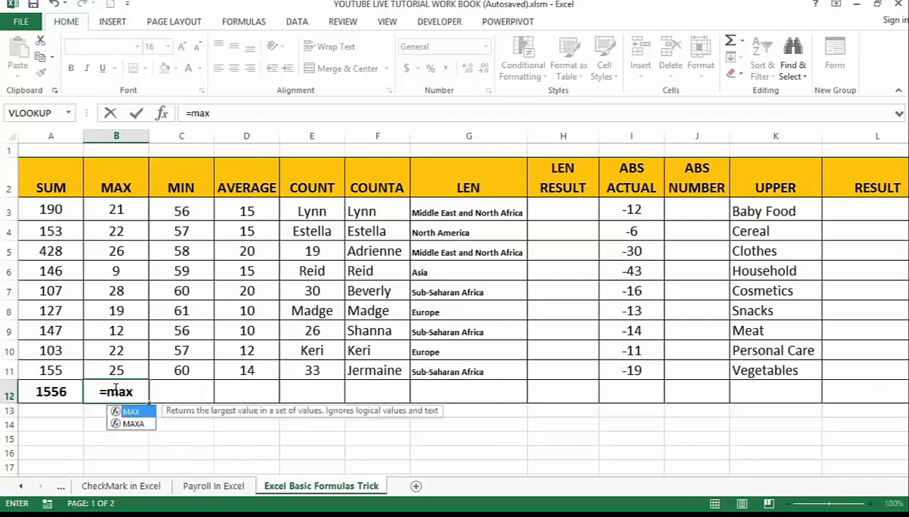
pyautogui.doubleClick(128, 412)
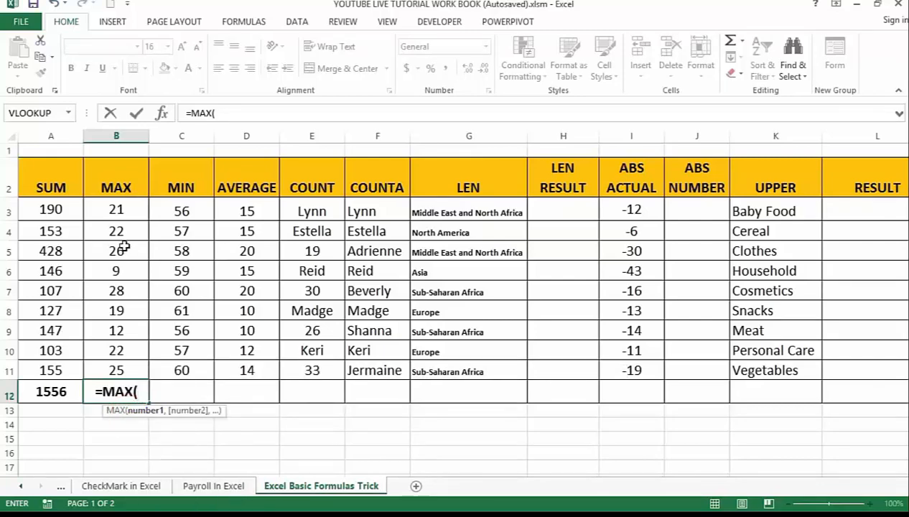
pyautogui.moveTo(123, 207); pyautogui.dragTo(120, 369)
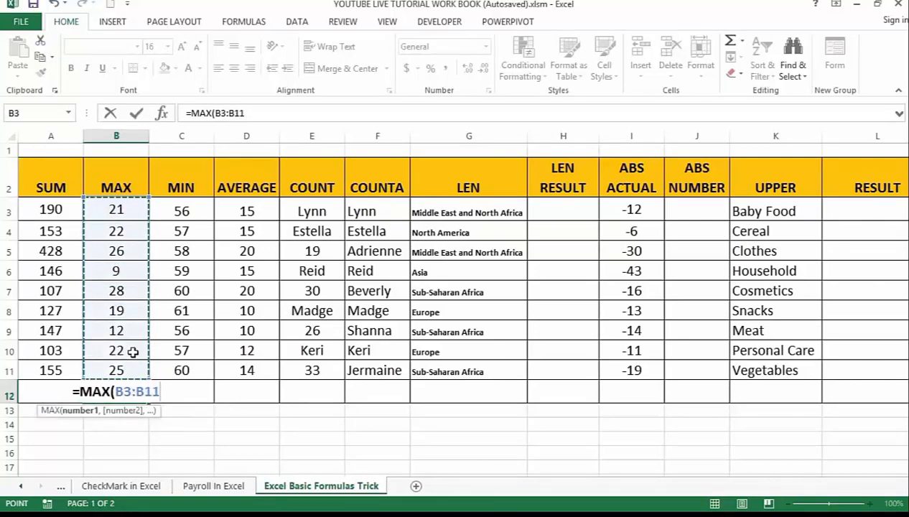
pyautogui.write(')')
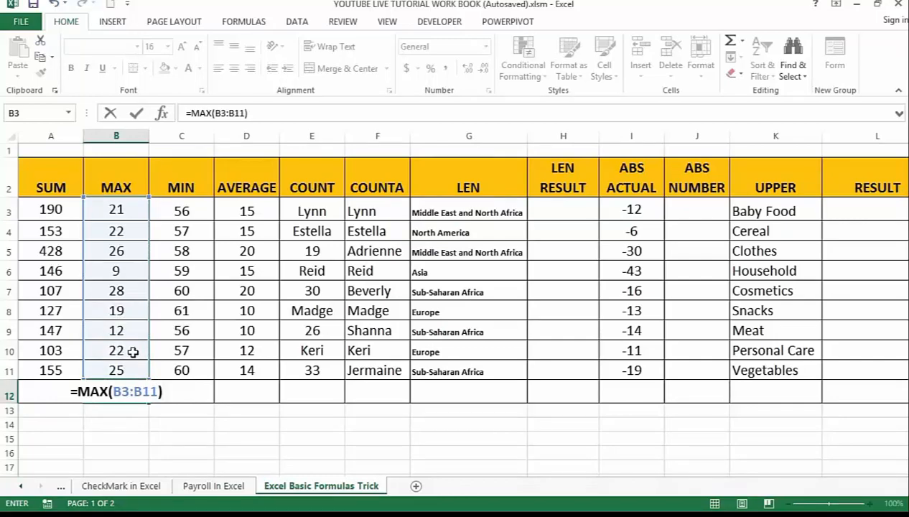
pyautogui.press('Return')
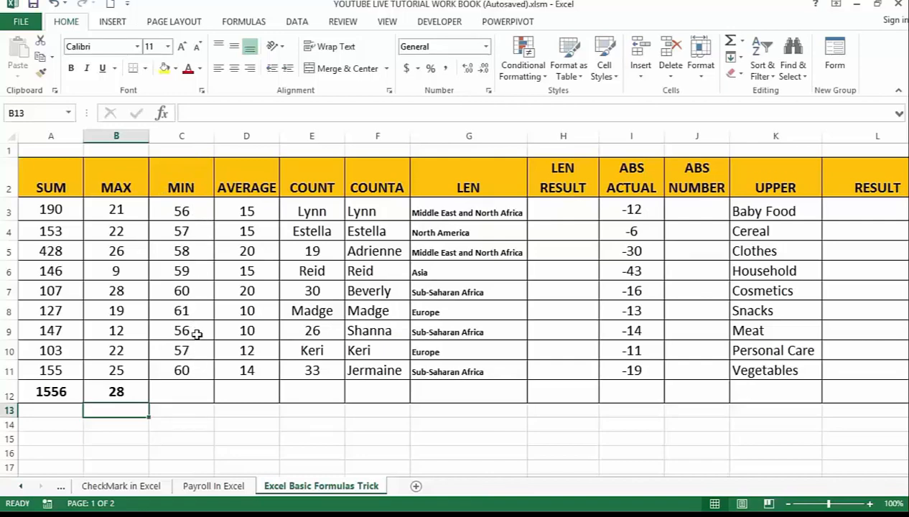
# Step: Find the smallest value of the MIN column in cell C12 with the formula =MIN(C3:C11)
pyautogui.click(185, 391)
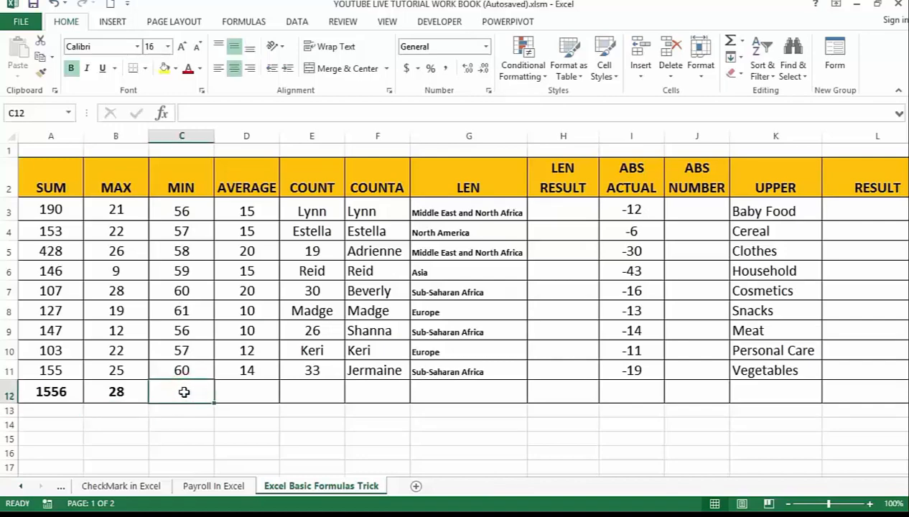
pyautogui.write('=')
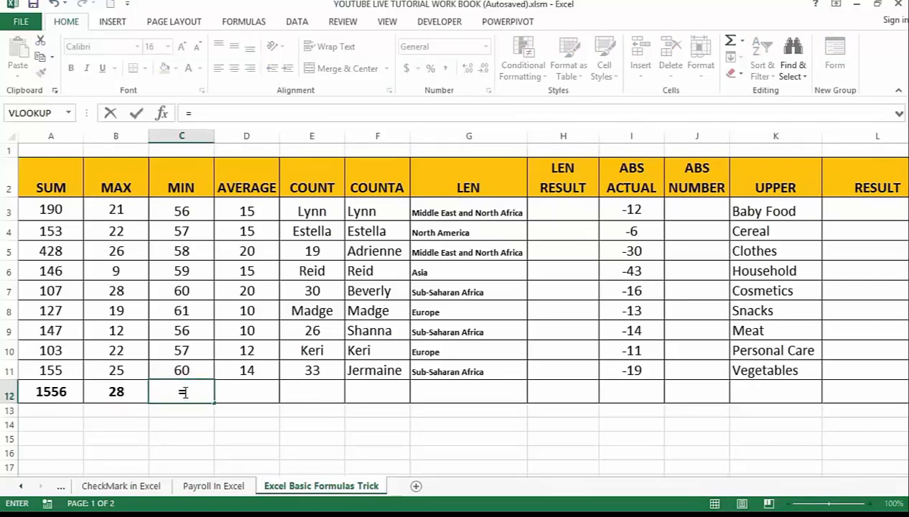
pyautogui.write('min')
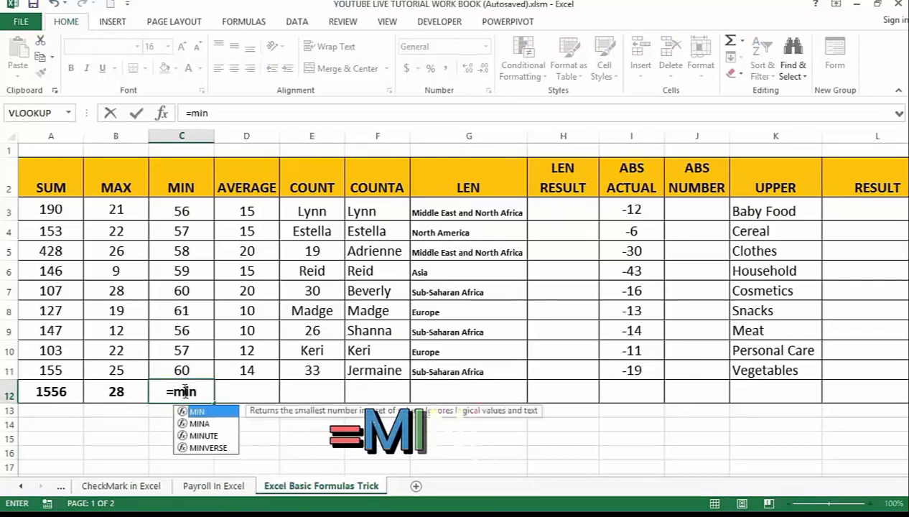
pyautogui.doubleClick(198, 413)
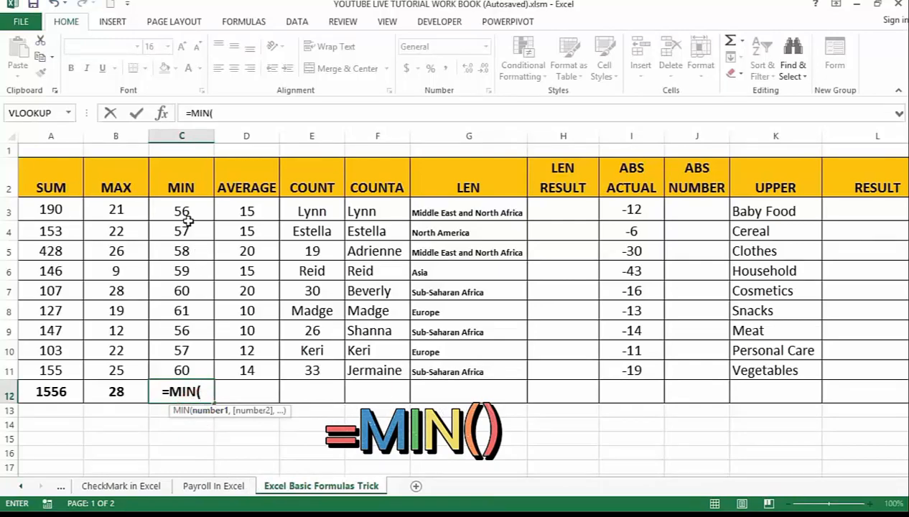
pyautogui.moveTo(183, 211); pyautogui.dragTo(194, 370)
pyautogui.write(')')
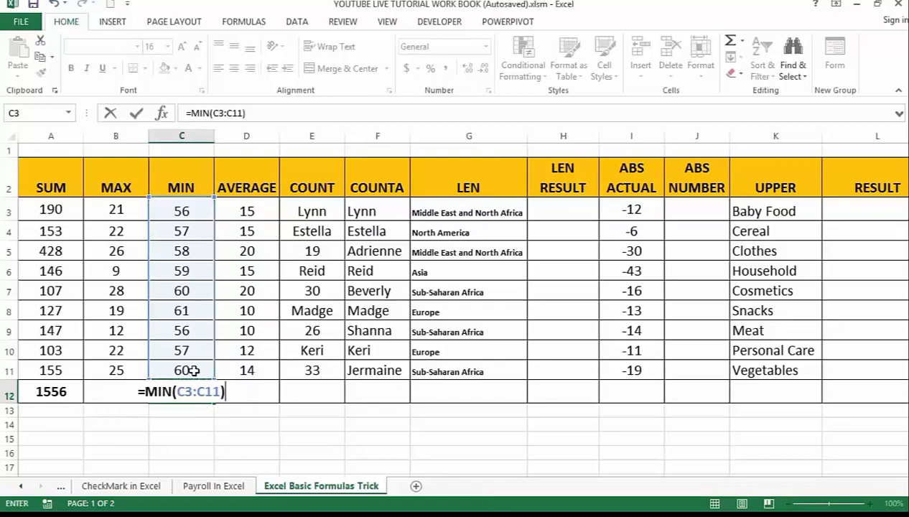
pyautogui.press('Return')
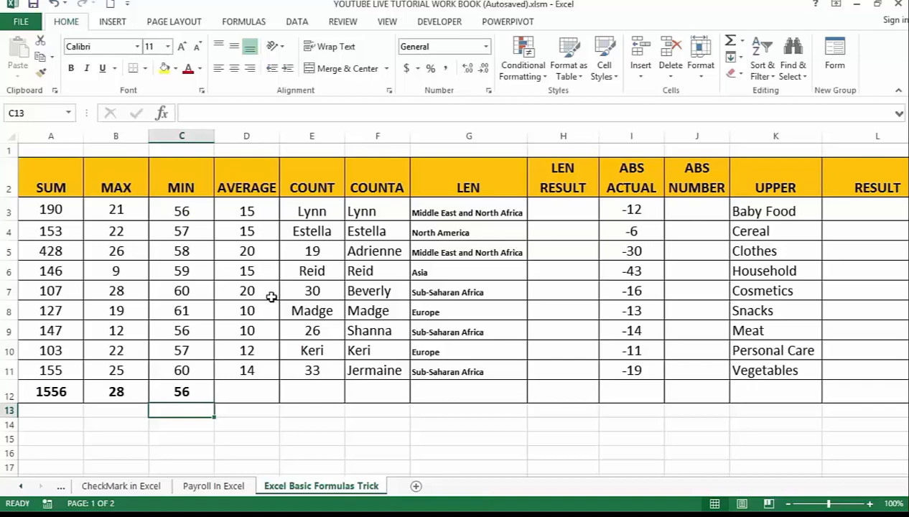
# Step: Calculate the mean of the AVERAGE column in cell D12 with the formula =AVERAGE(D3:D11)
pyautogui.click(251, 392)
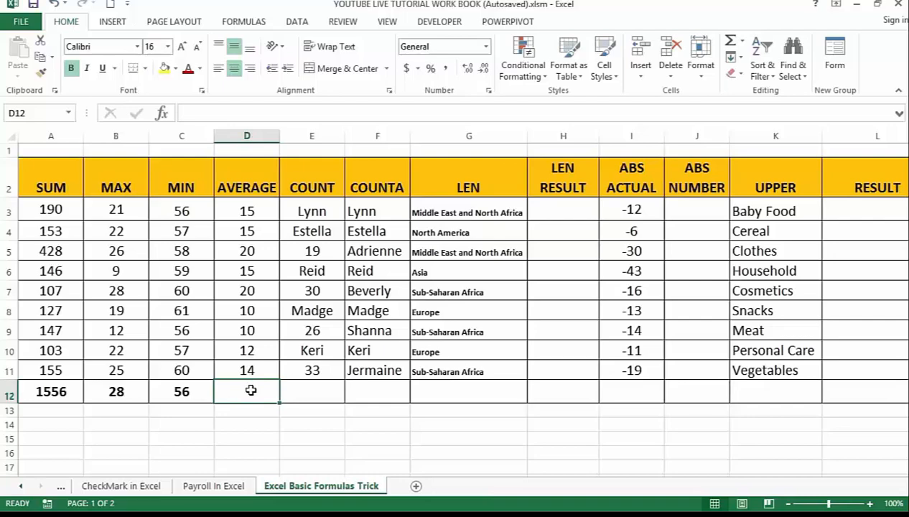
pyautogui.write('=')
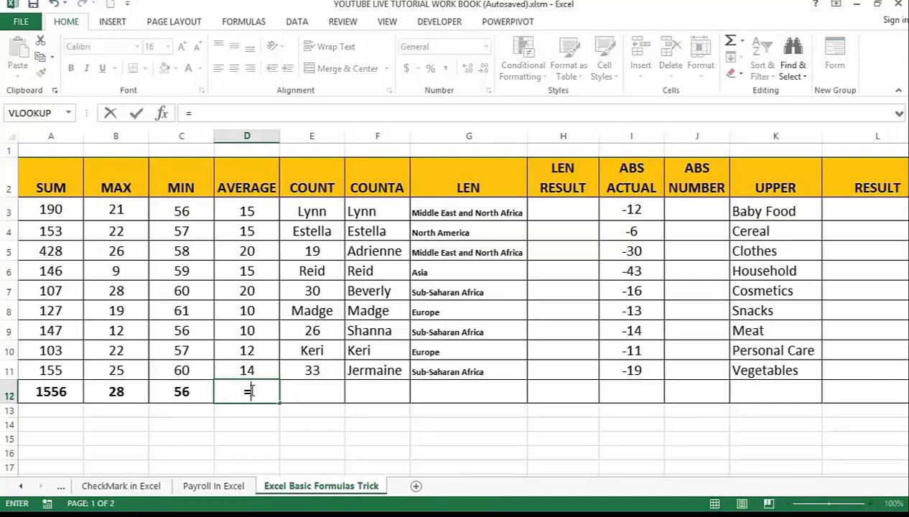
pyautogui.write('av')
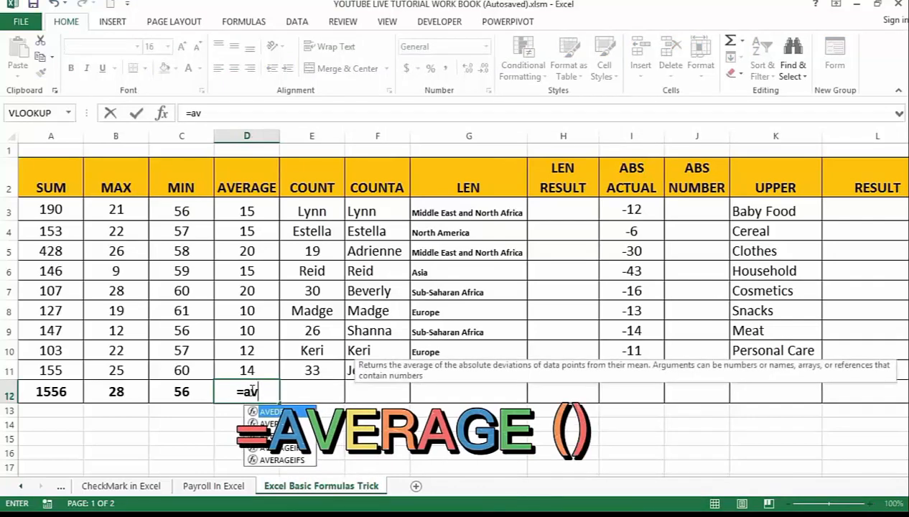
pyautogui.doubleClick(272, 423)
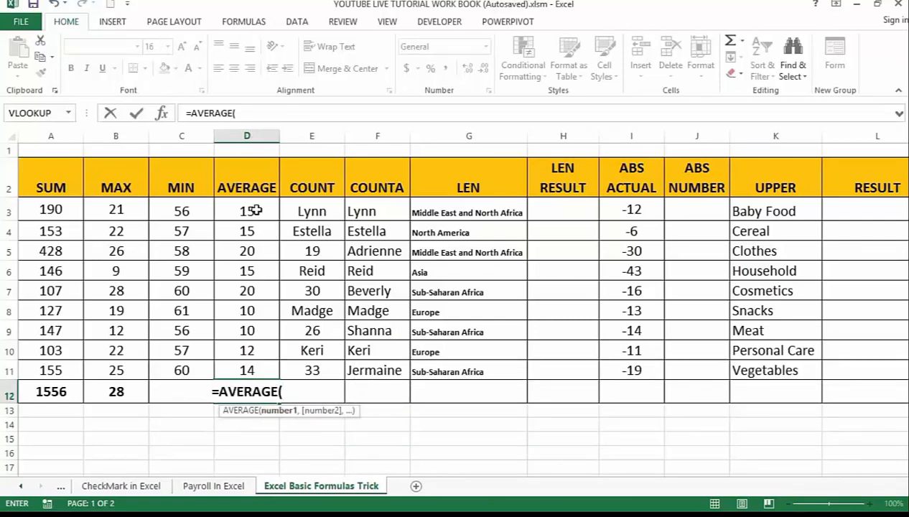
pyautogui.moveTo(256, 210); pyautogui.dragTo(262, 369)
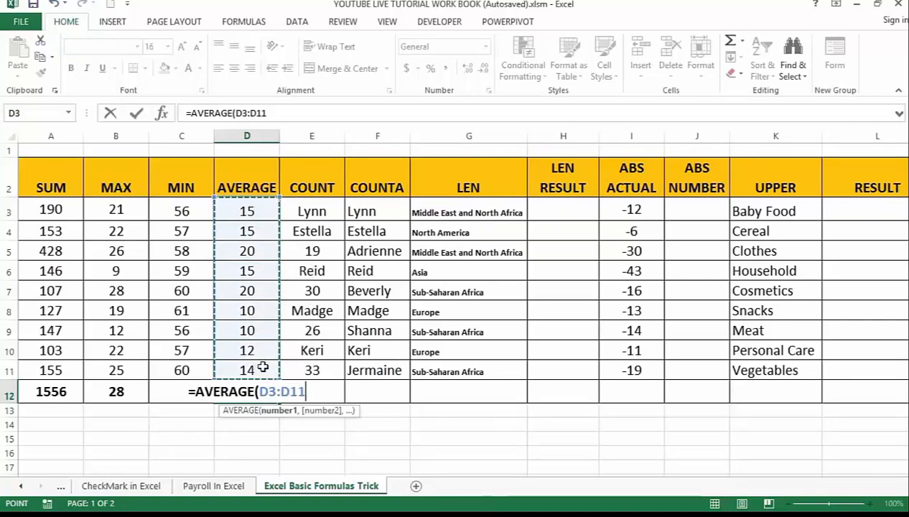
pyautogui.write(')')
pyautogui.press('Return')
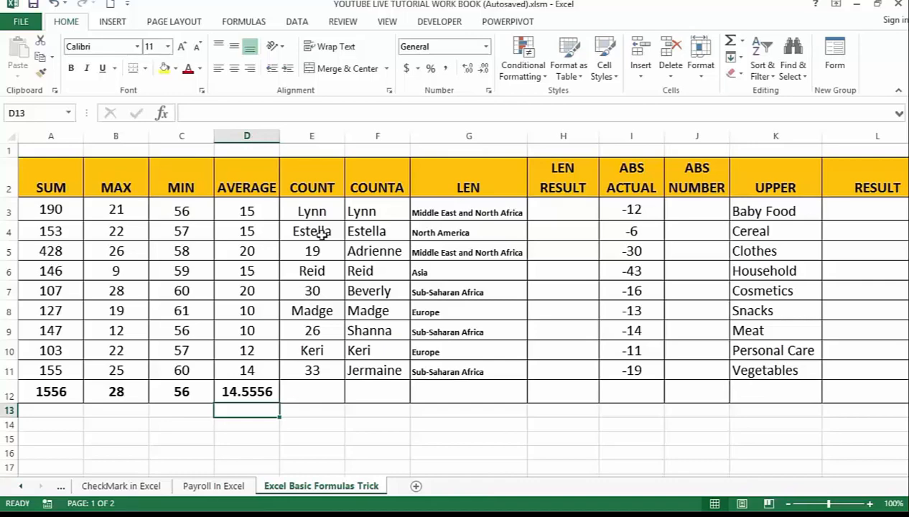
# Step: Count the numeric cells of the COUNT column in cell E12 with the formula =COUNT(E3:E11)
pyautogui.click(313, 389)
pyautogui.write('=')
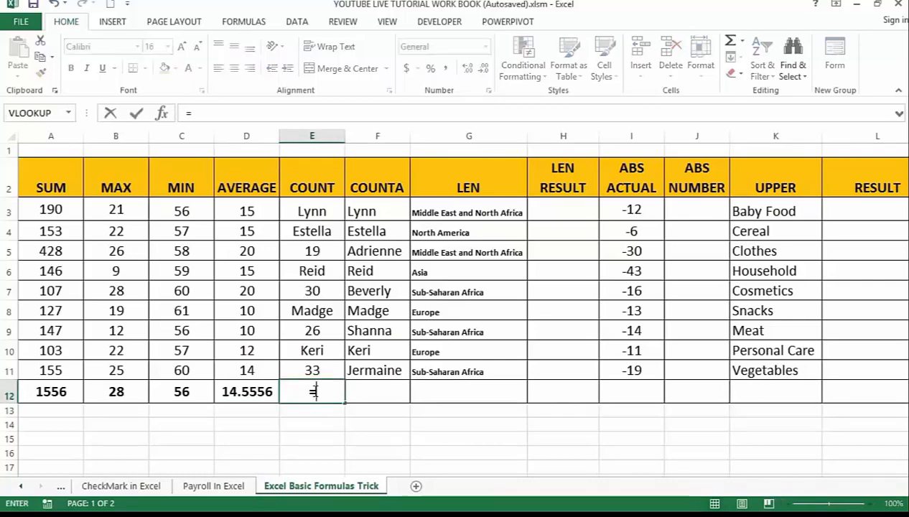
pyautogui.write('cou')
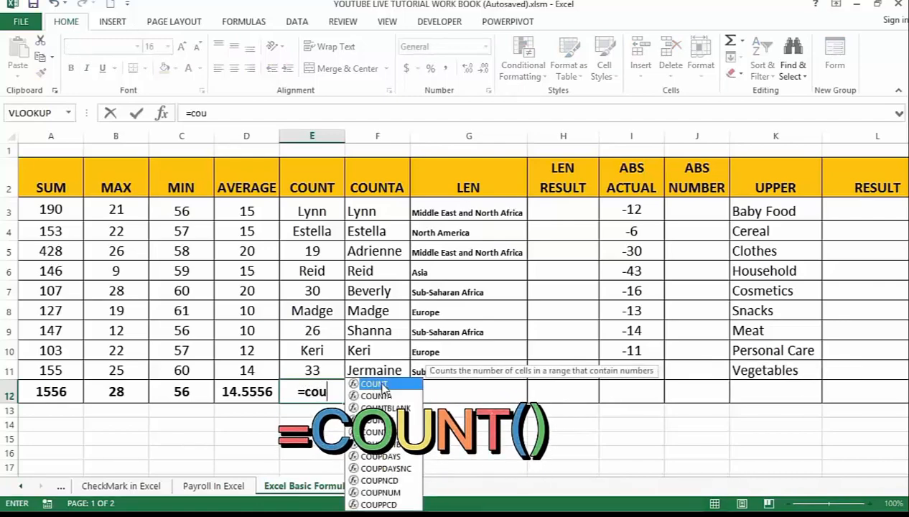
pyautogui.doubleClick(383, 387)
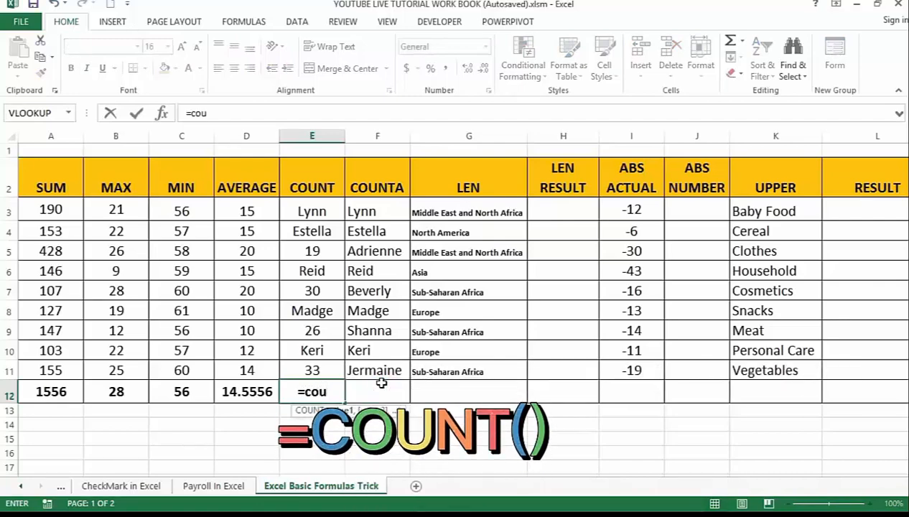
pyautogui.click(308, 212)
pyautogui.moveTo(309, 212); pyautogui.dragTo(312, 363)
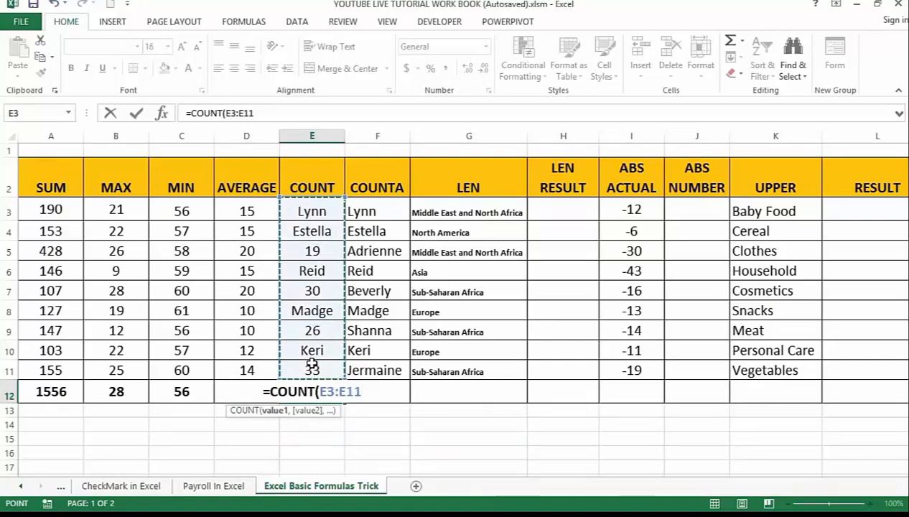
pyautogui.write(')')
pyautogui.press('Return')
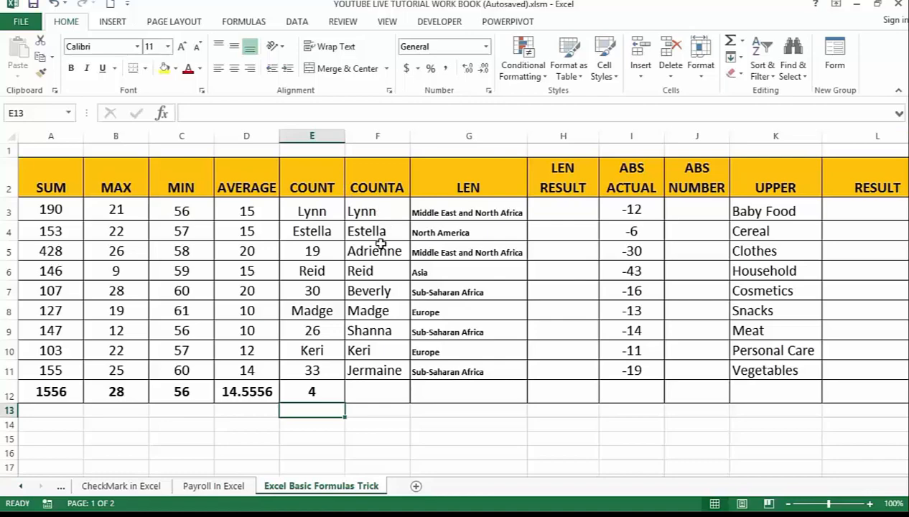
# Step: Count the non-empty cells of the COUNTA column in cell F12 with the formula =COUNTA(F3:F11)
pyautogui.click(381, 391)
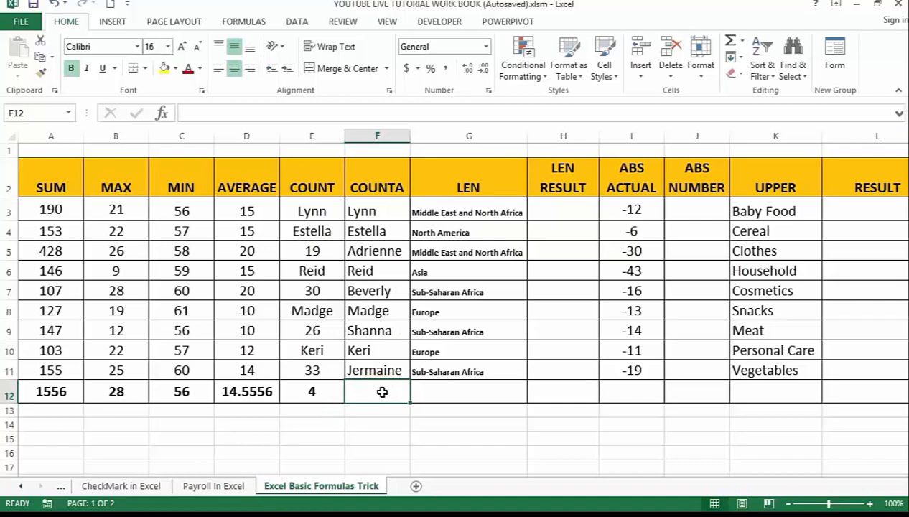
pyautogui.write('=')
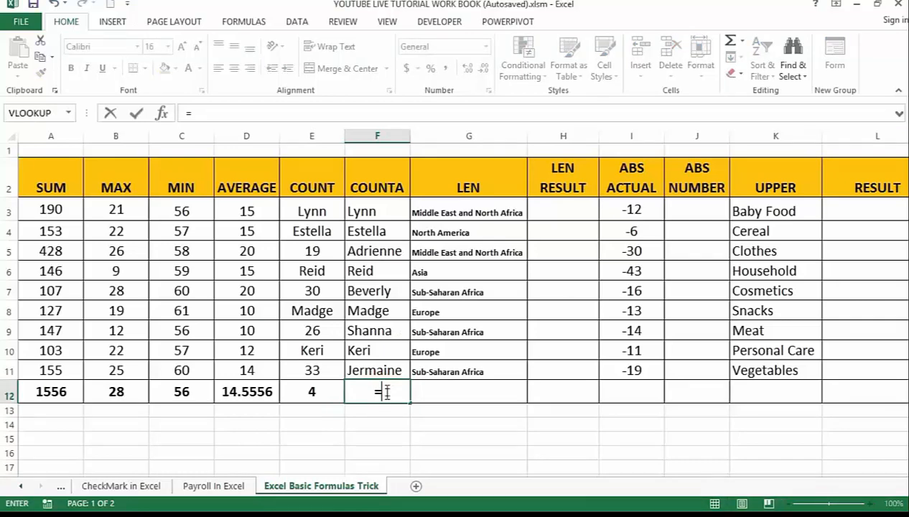
pyautogui.write('coun')
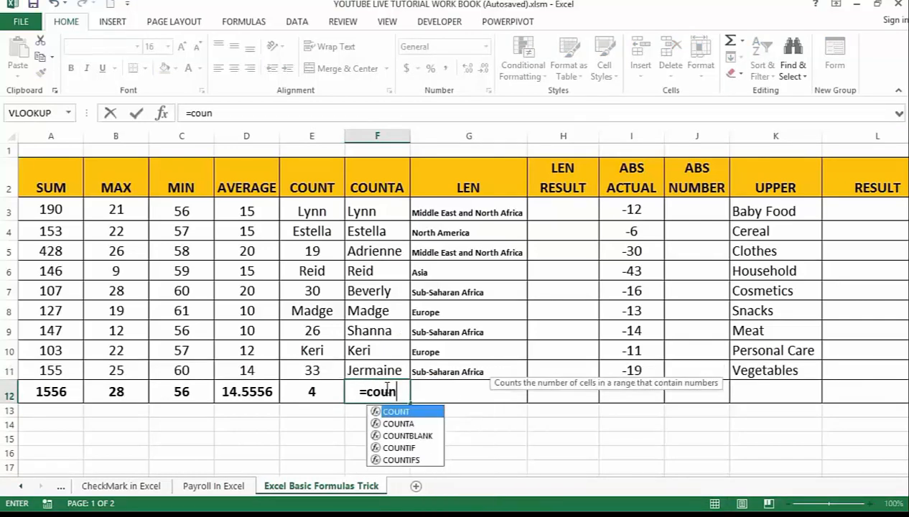
pyautogui.click(399, 423)
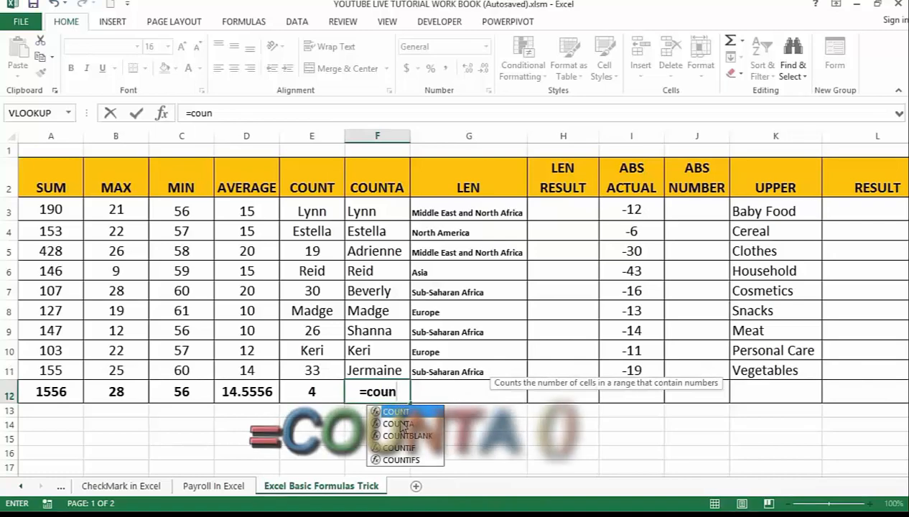
pyautogui.press('Tab')
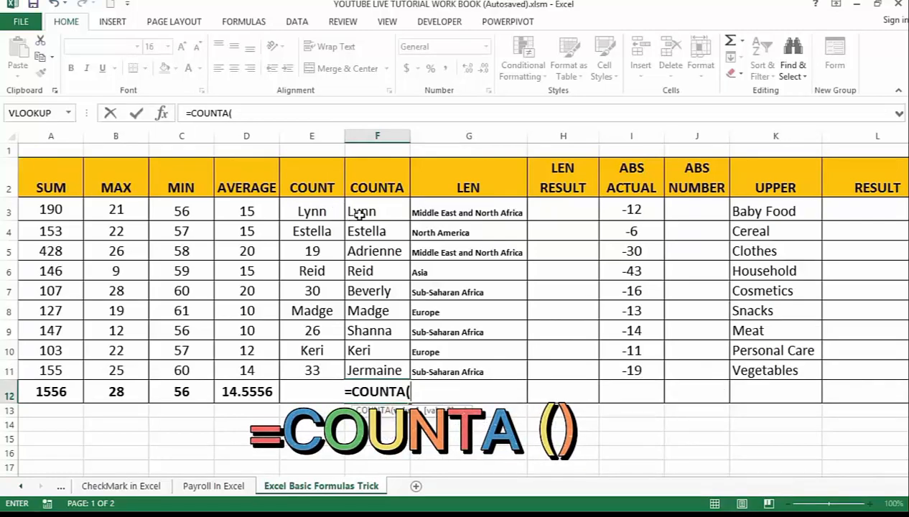
pyautogui.moveTo(361, 210); pyautogui.dragTo(351, 370)
pyautogui.write(')')
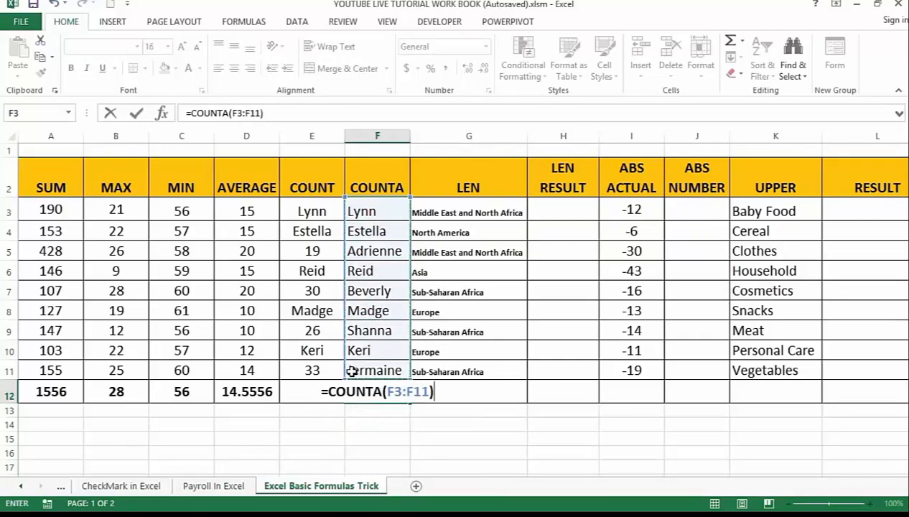
pyautogui.press('Return')
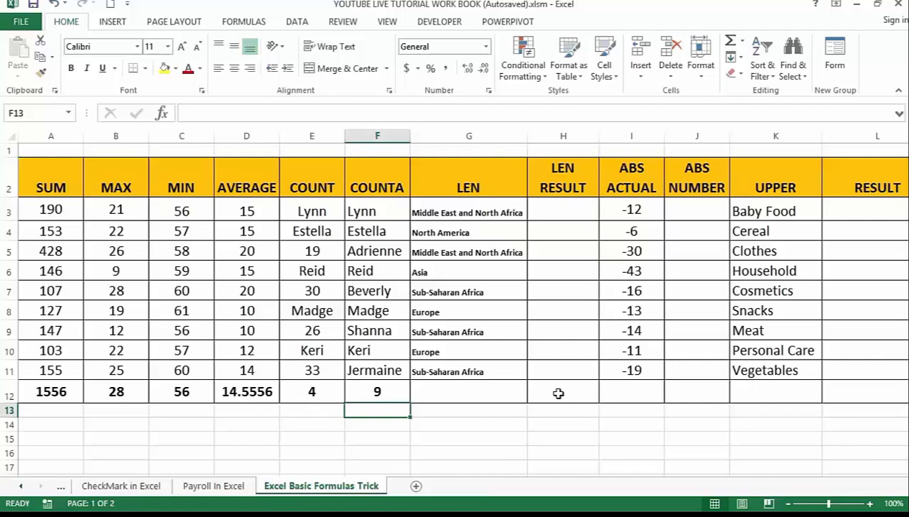
# Step: Calculate the character count of the first LEN entry in cell H3 with the formula =LEN(G3)
pyautogui.click(562, 212)
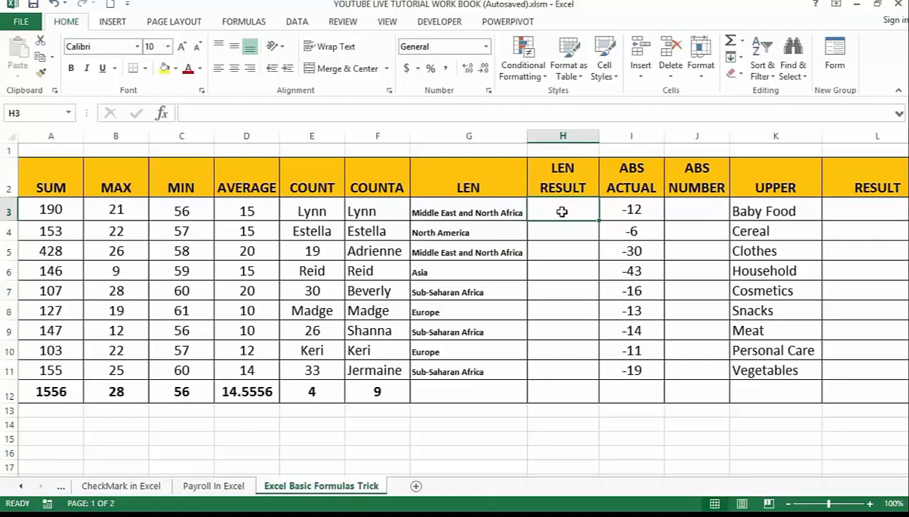
pyautogui.write('=len')
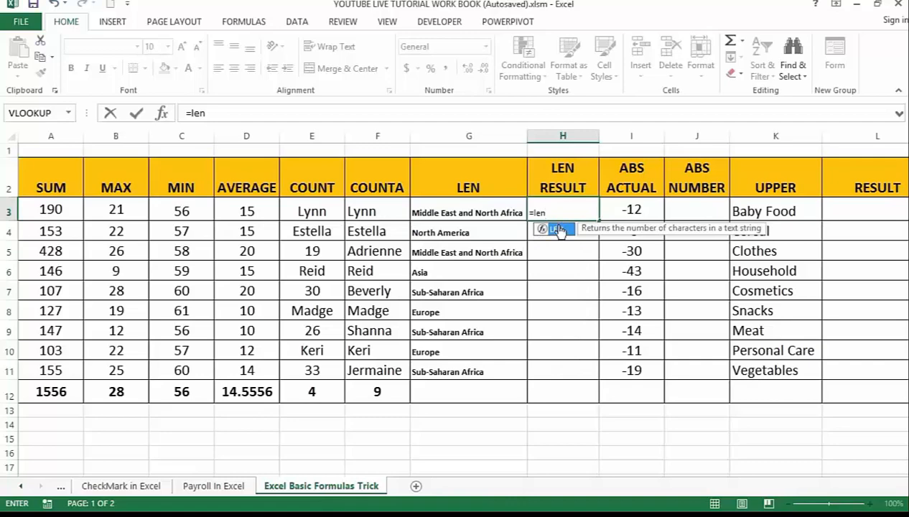
pyautogui.doubleClick(559, 230)
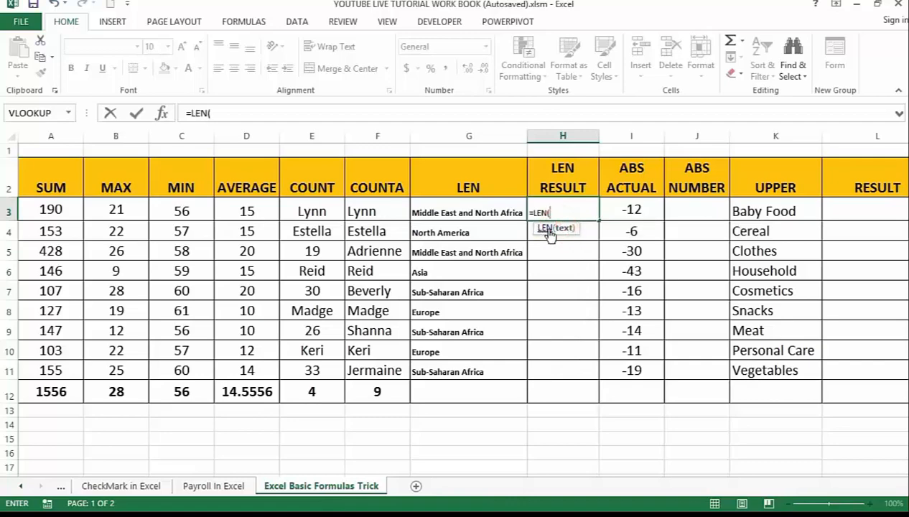
pyautogui.click(431, 212)
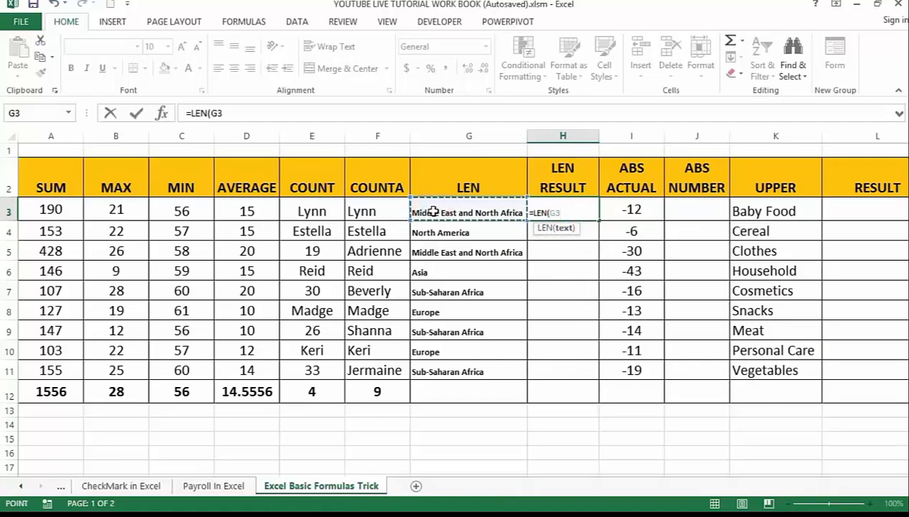
pyautogui.press('Return')
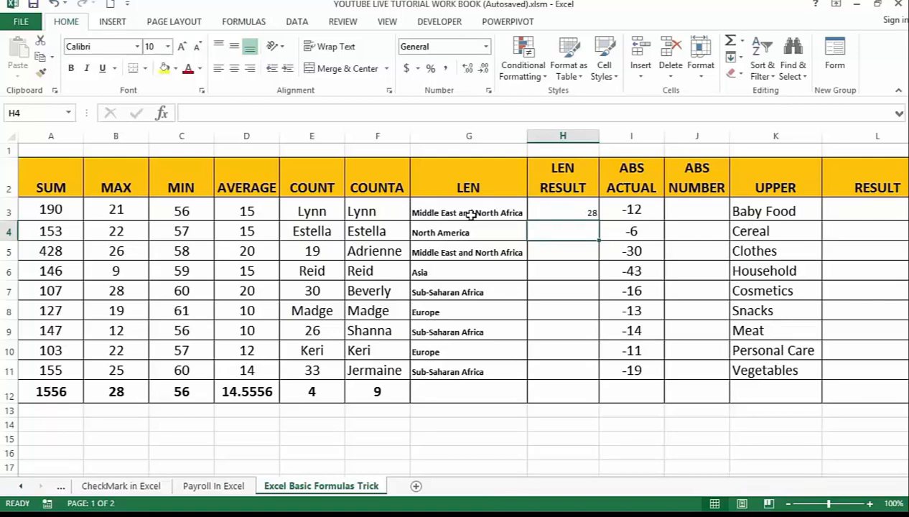
# Step: Centre cells H3:H11 at font size 16 and copy the LEN formula from H3 down to H11
pyautogui.moveTo(549, 209); pyautogui.dragTo(552, 349)
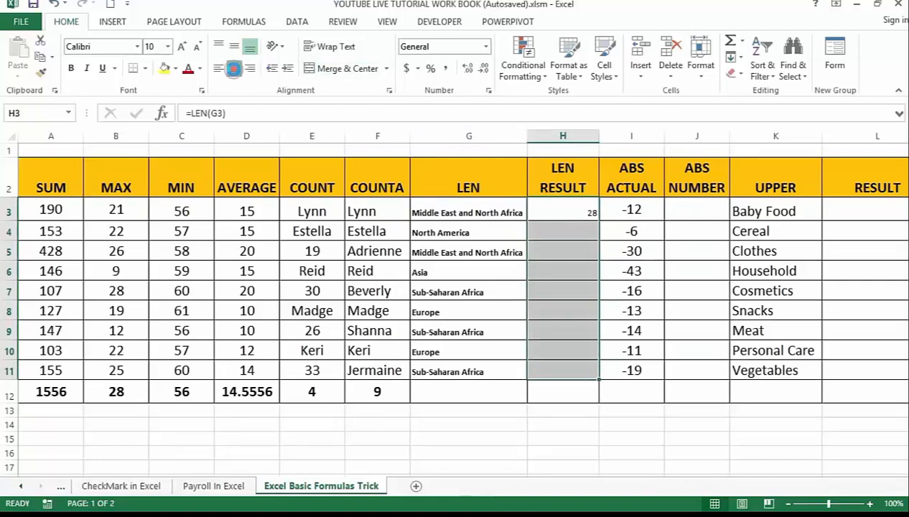
pyautogui.click(234, 68)
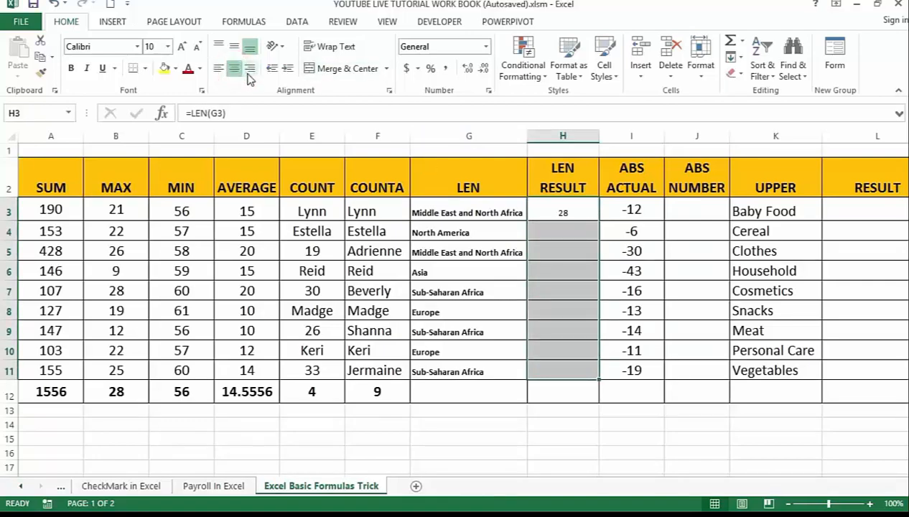
pyautogui.click(167, 46)
pyautogui.click(152, 144)
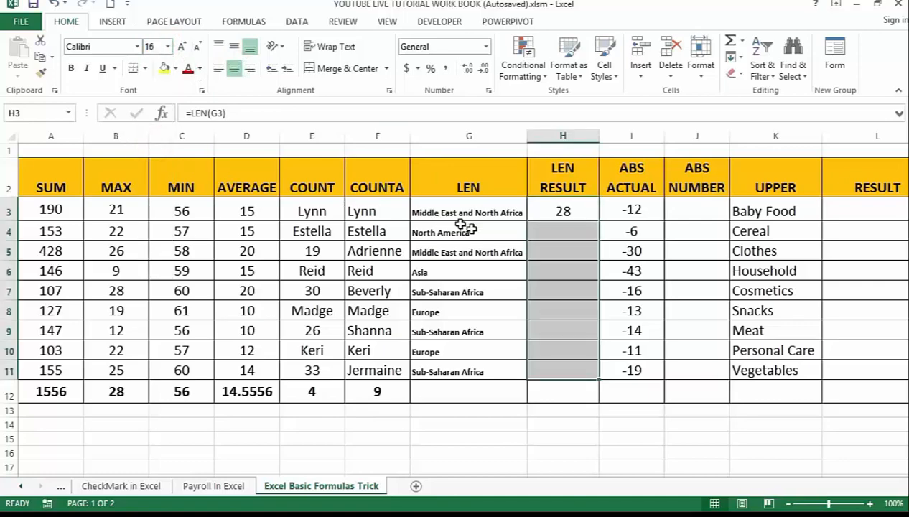
pyautogui.click(546, 211)
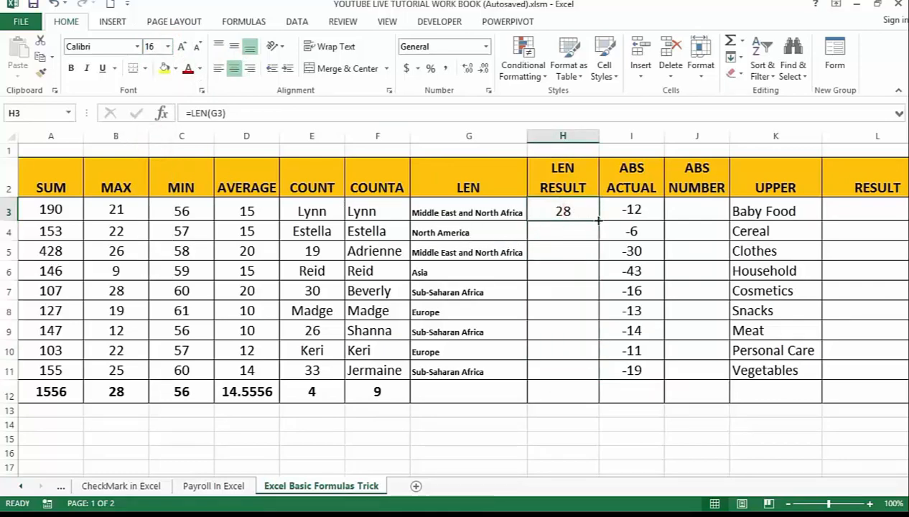
pyautogui.moveTo(597, 221); pyautogui.dragTo(602, 368)
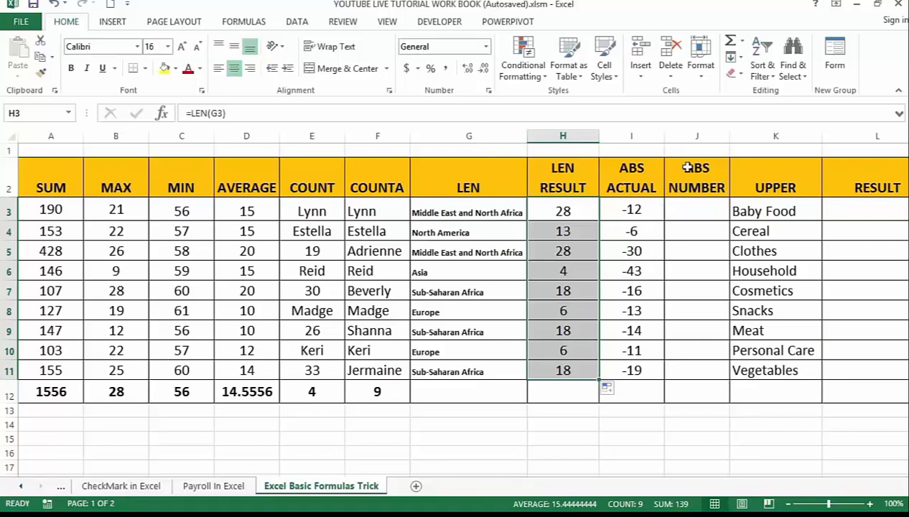
# Step: Get the absolute values of the ABS ACTUAL column by entering =ABS(I3) in cell J3 and filling it down to J11
pyautogui.click(698, 206)
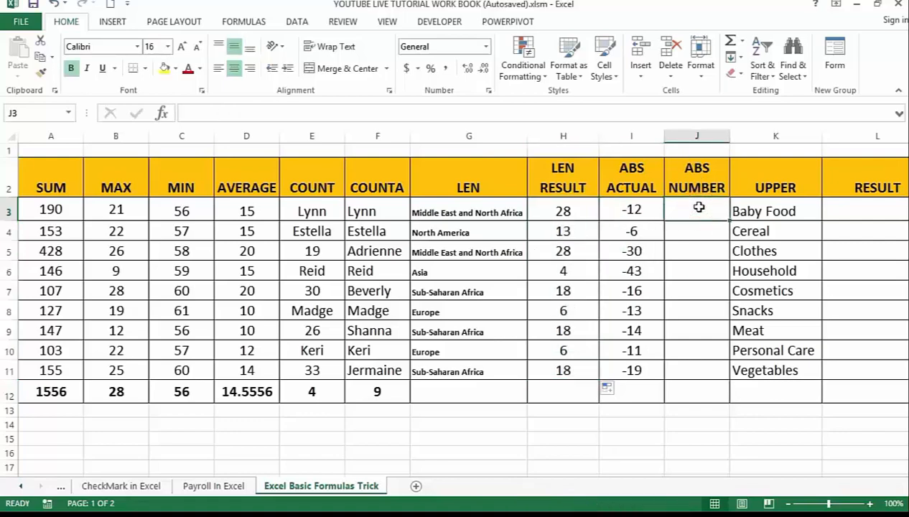
pyautogui.write('=')
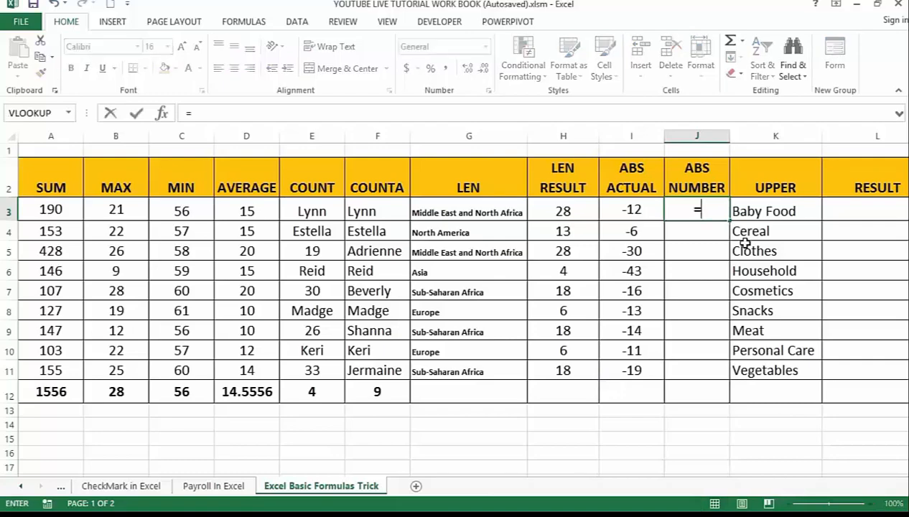
pyautogui.write('abs')
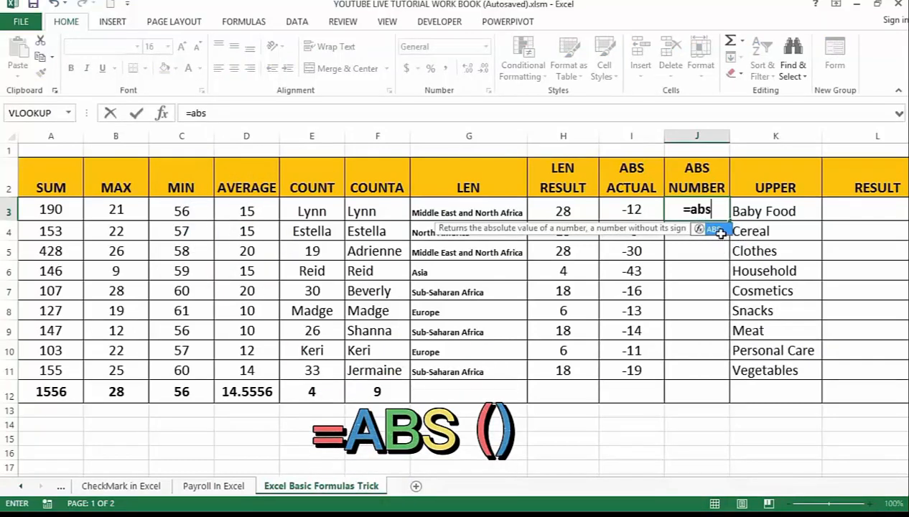
pyautogui.doubleClick(714, 229)
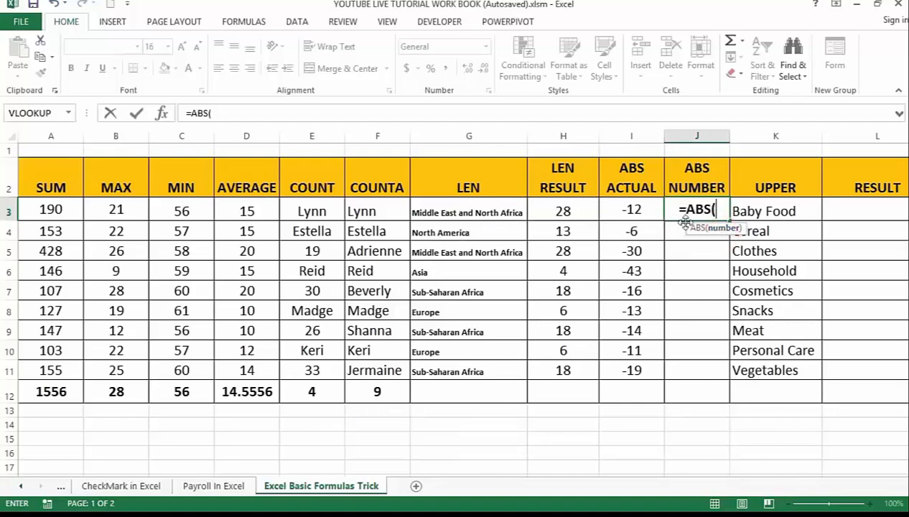
pyautogui.click(628, 208)
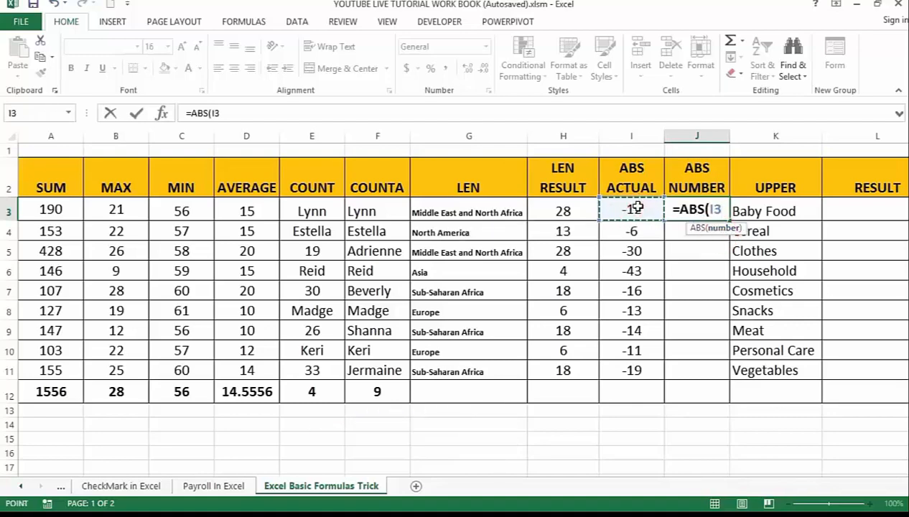
pyautogui.write(')')
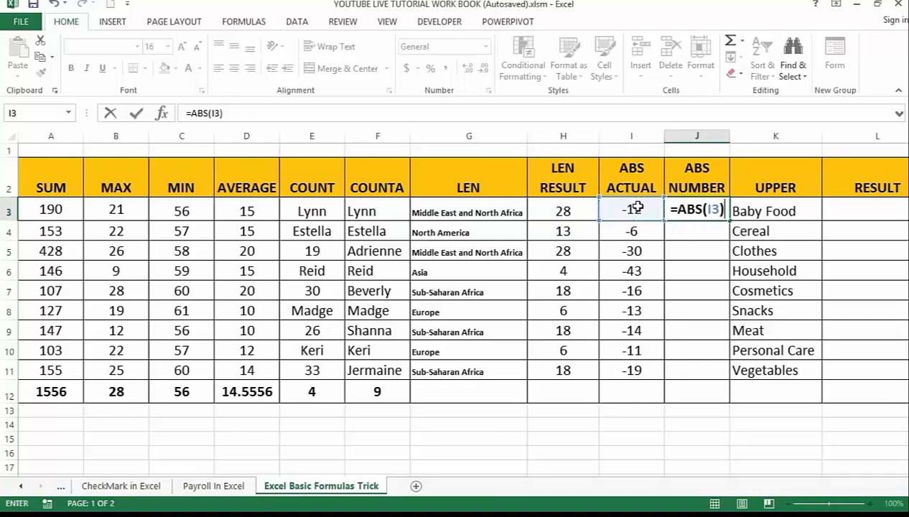
pyautogui.press('Return')
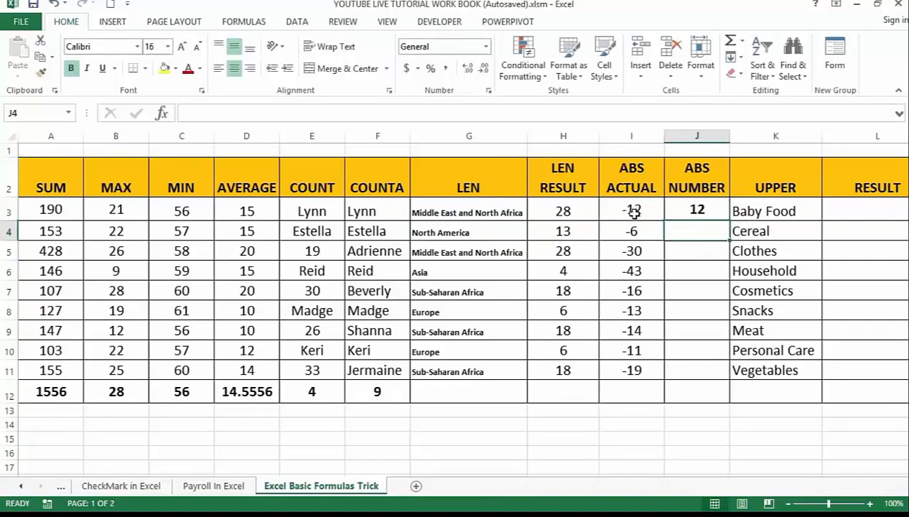
pyautogui.click(684, 209)
pyautogui.moveTo(729, 221); pyautogui.dragTo(727, 374)
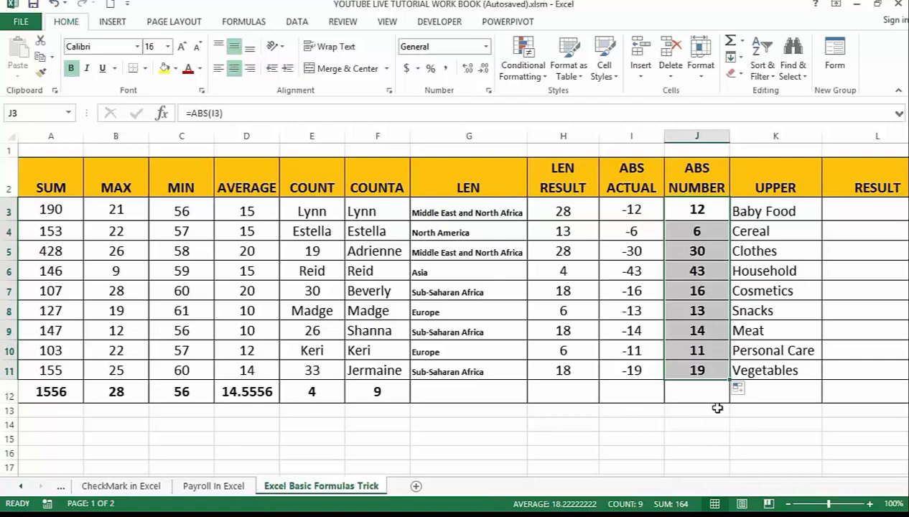
pyautogui.click(751, 464)
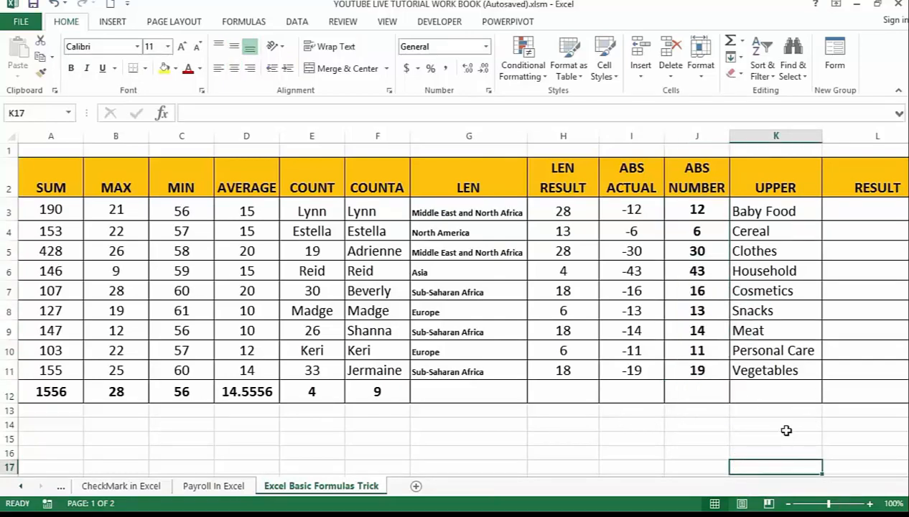
# Step: Convert the UPPER column's text to uppercase by entering =UPPER(K3) in cell L3 and filling it down to L11
pyautogui.press('Right')
pyautogui.press('Right')
pyautogui.press('Right')
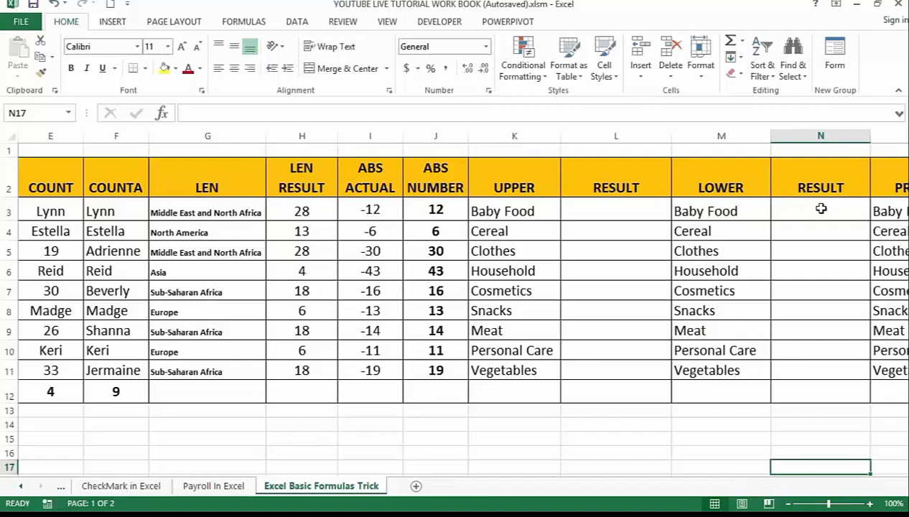
pyautogui.click(610, 214)
pyautogui.write('=')
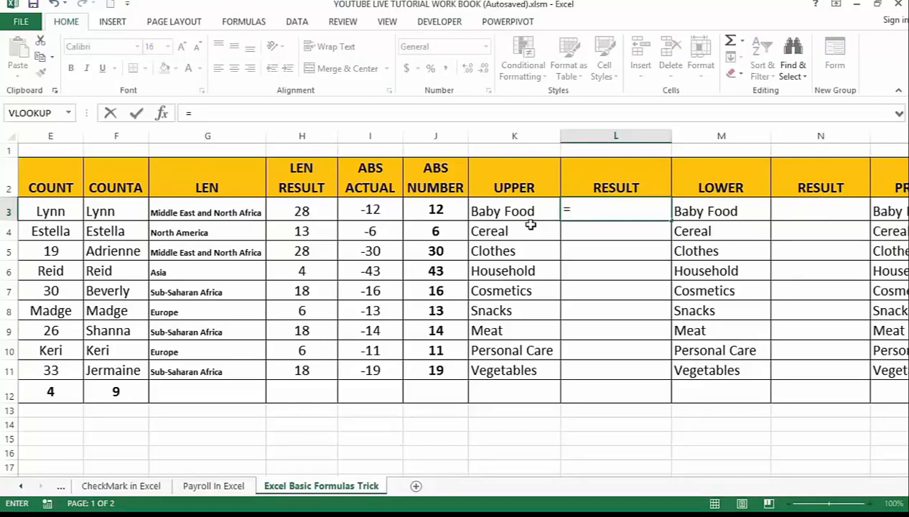
pyautogui.write('up')
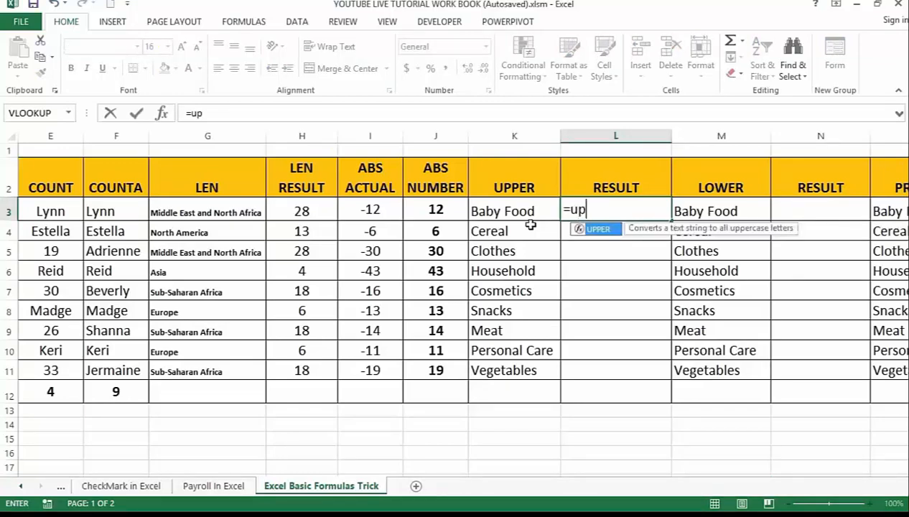
pyautogui.click(600, 229)
pyautogui.doubleClick(600, 228)
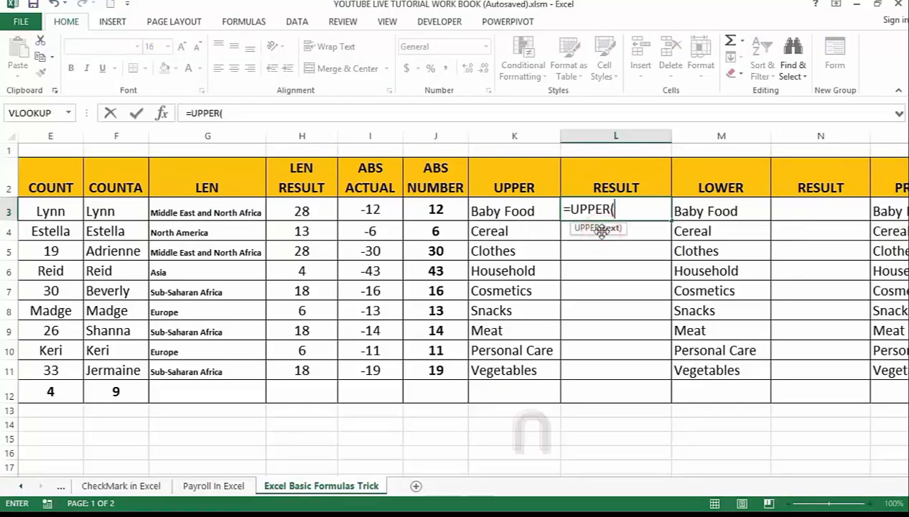
pyautogui.click(520, 213)
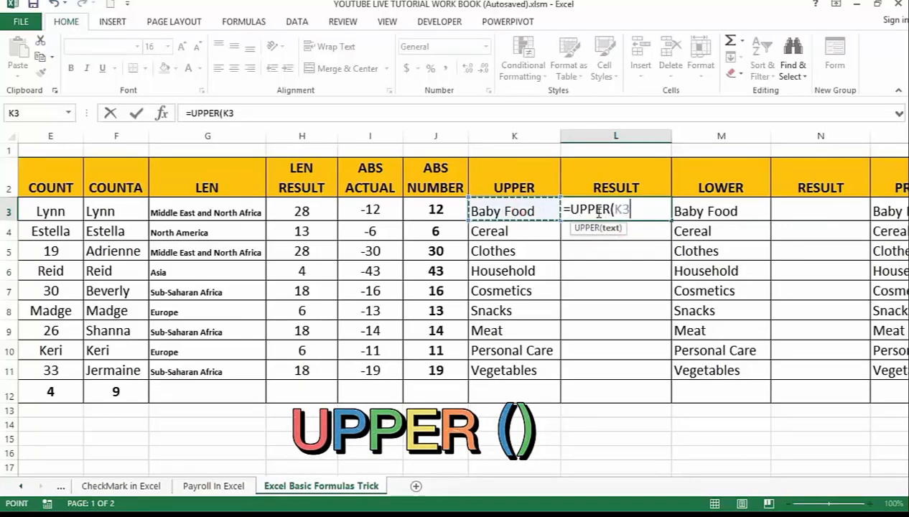
pyautogui.write(')')
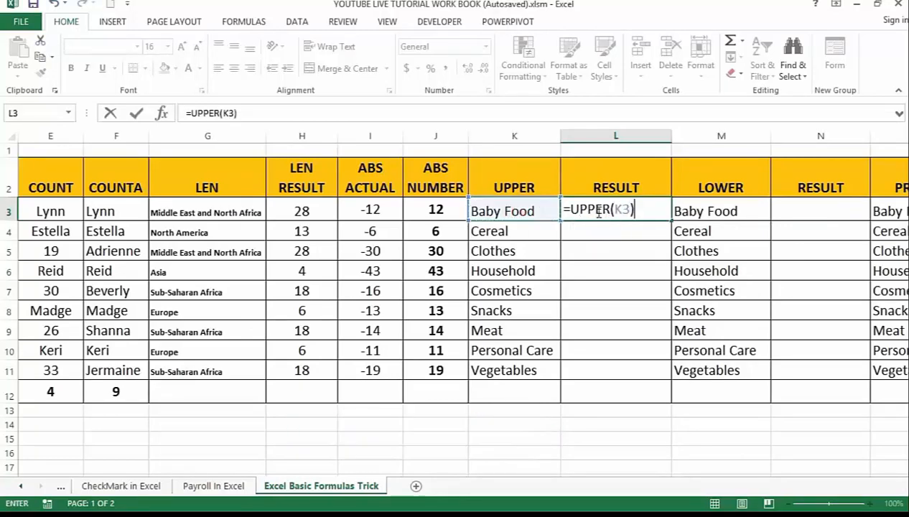
pyautogui.press('Return')
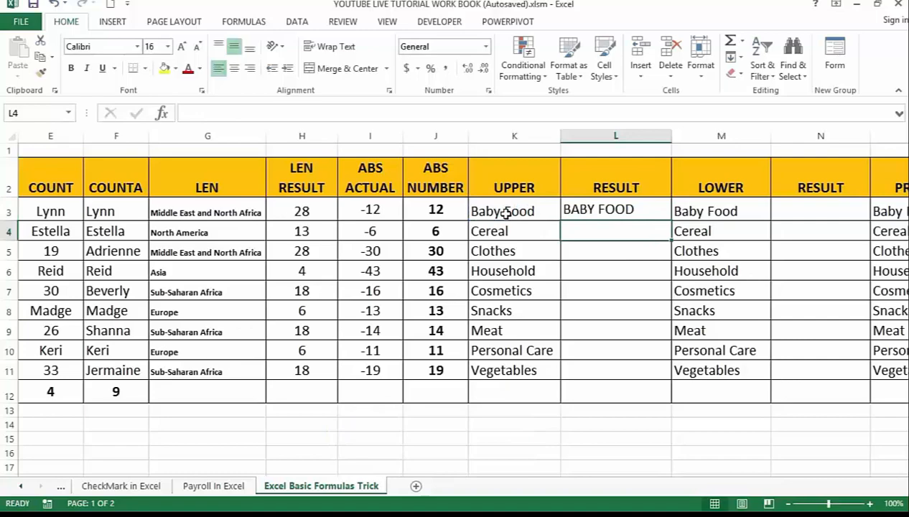
pyautogui.click(607, 209)
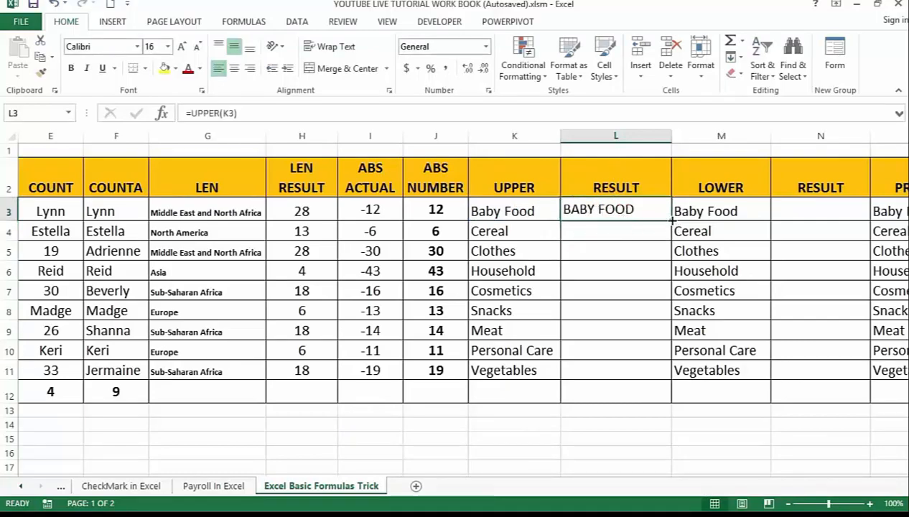
pyautogui.moveTo(671, 220); pyautogui.dragTo(672, 376)
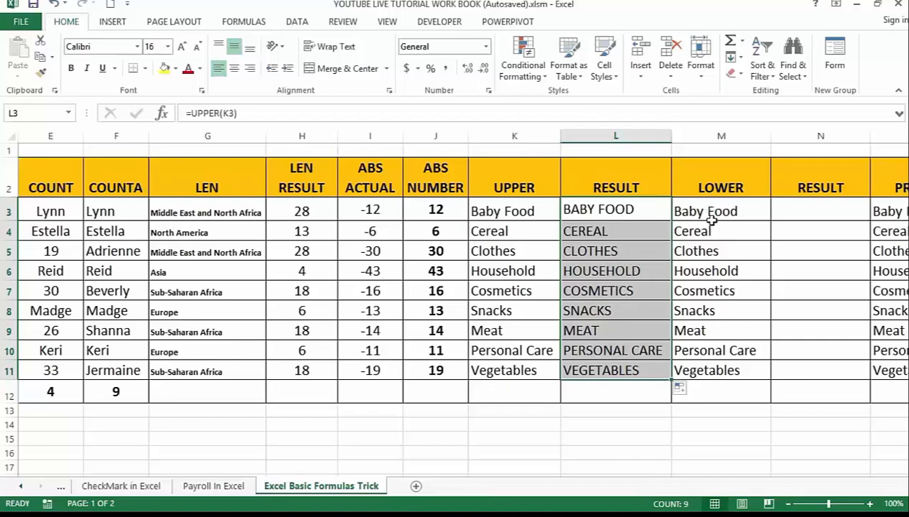
# Step: Convert the LOWER column's text to lowercase by entering =LOWER(M3) in cell N3 and filling it down to N11
pyautogui.click(800, 206)
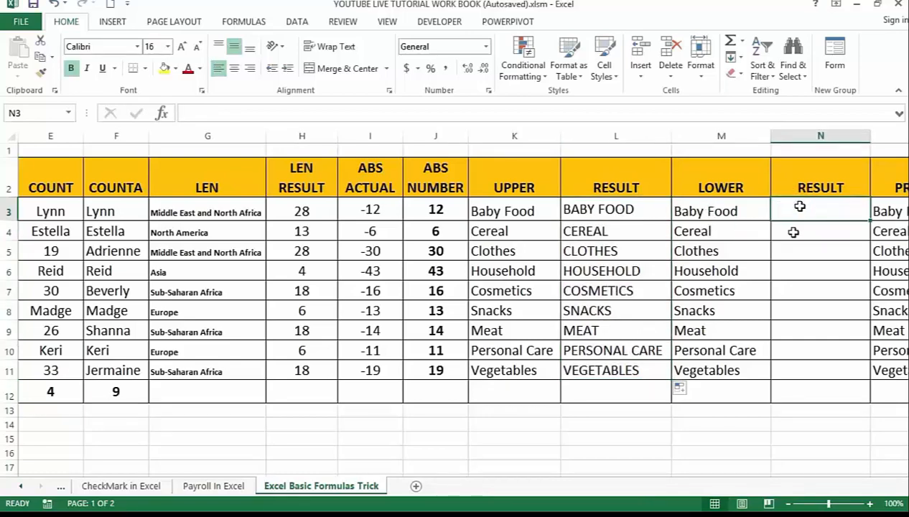
pyautogui.press('Right')
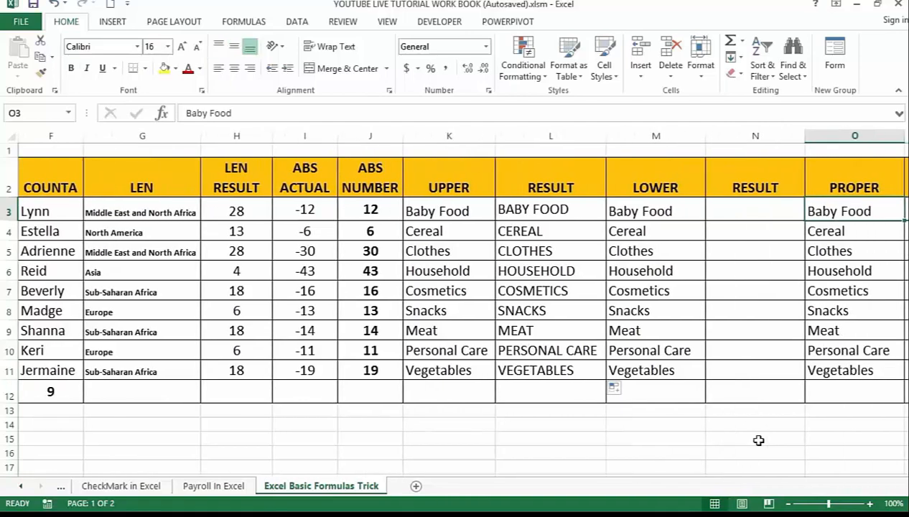
pyautogui.click(765, 211)
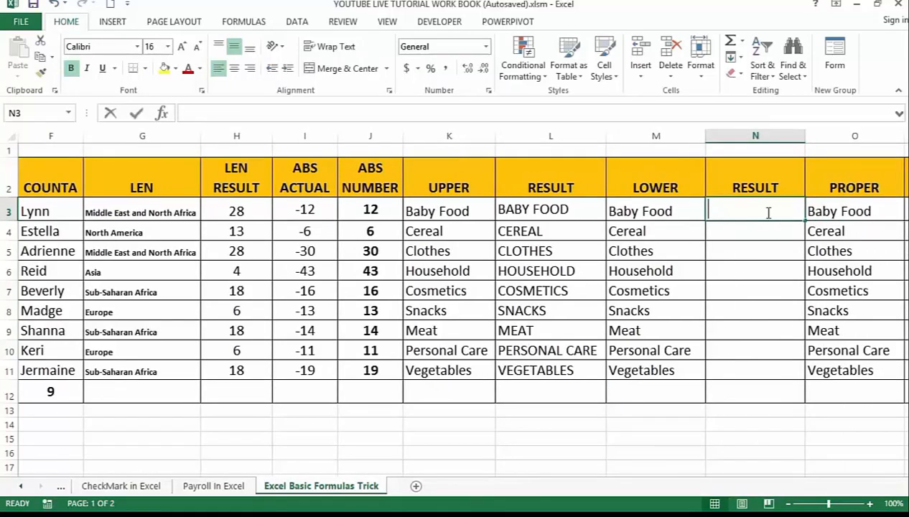
pyautogui.write('=low')
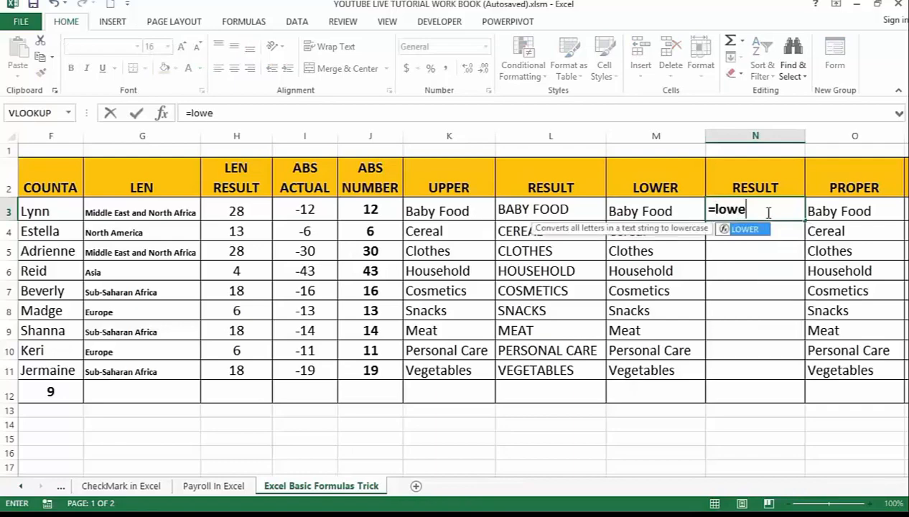
pyautogui.write('e')
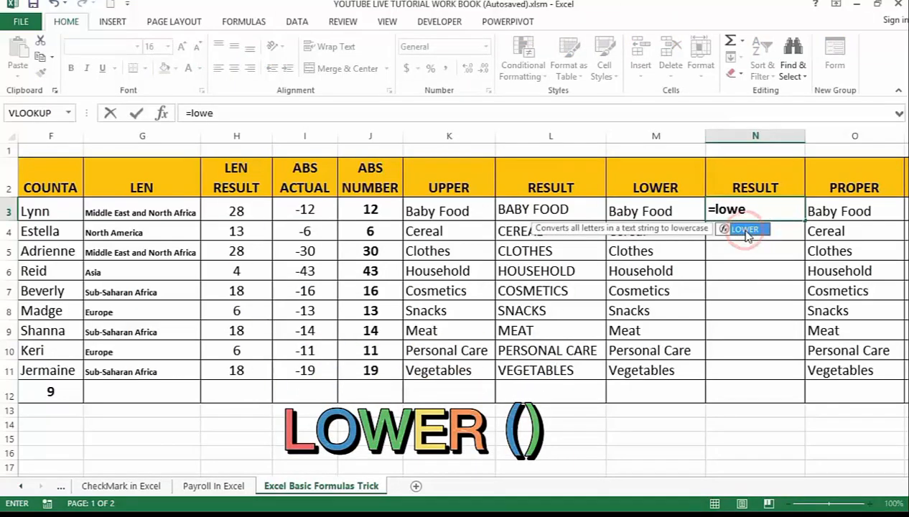
pyautogui.doubleClick(747, 230)
pyautogui.click(652, 209)
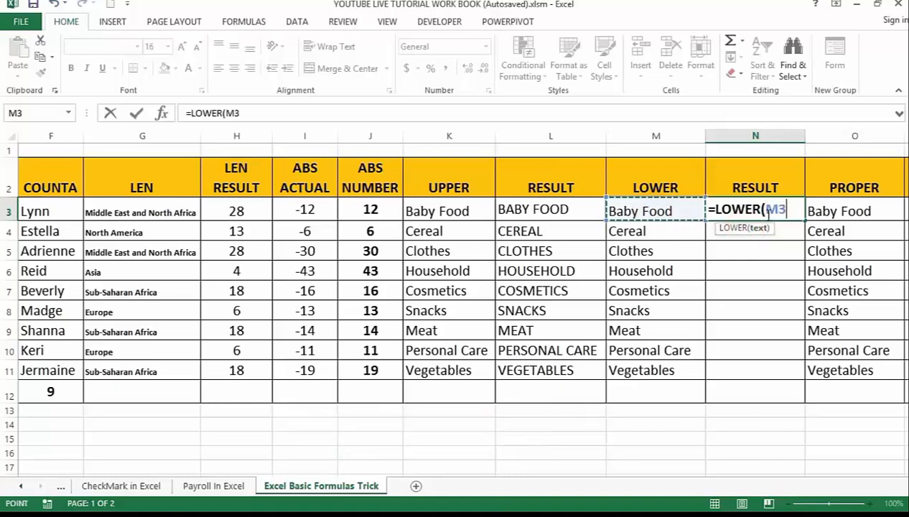
pyautogui.write(')')
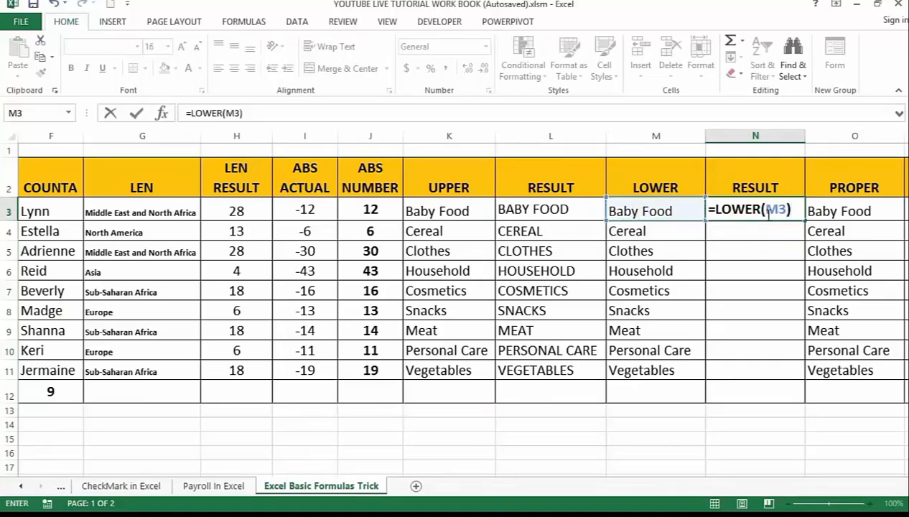
pyautogui.press('Return')
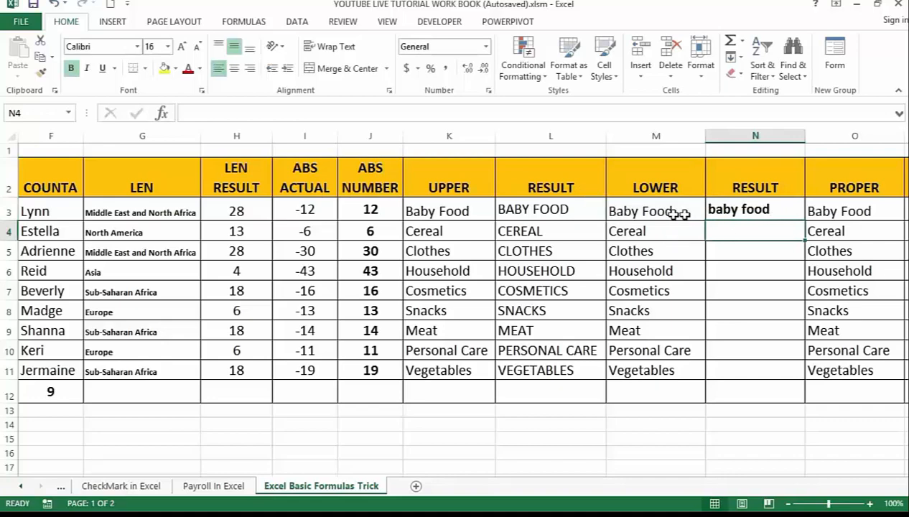
pyautogui.click(764, 208)
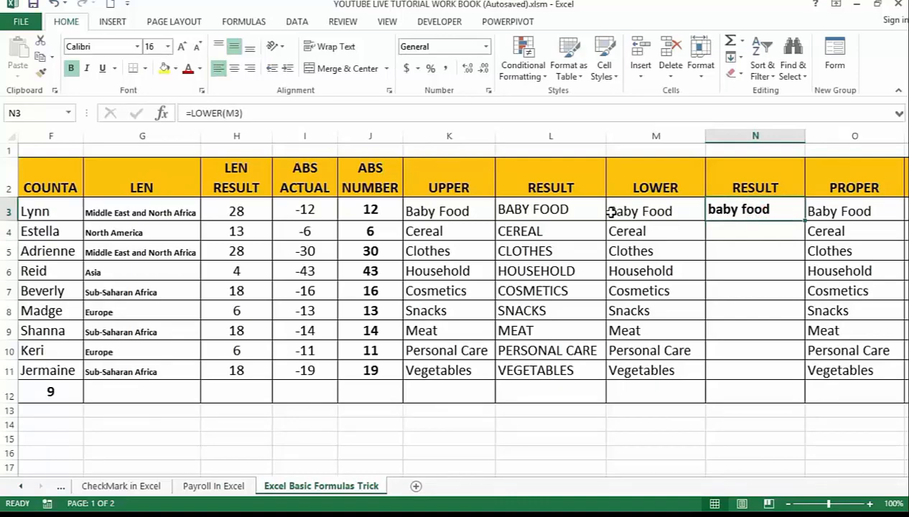
pyautogui.click(782, 210)
pyautogui.moveTo(801, 223); pyautogui.dragTo(796, 373)
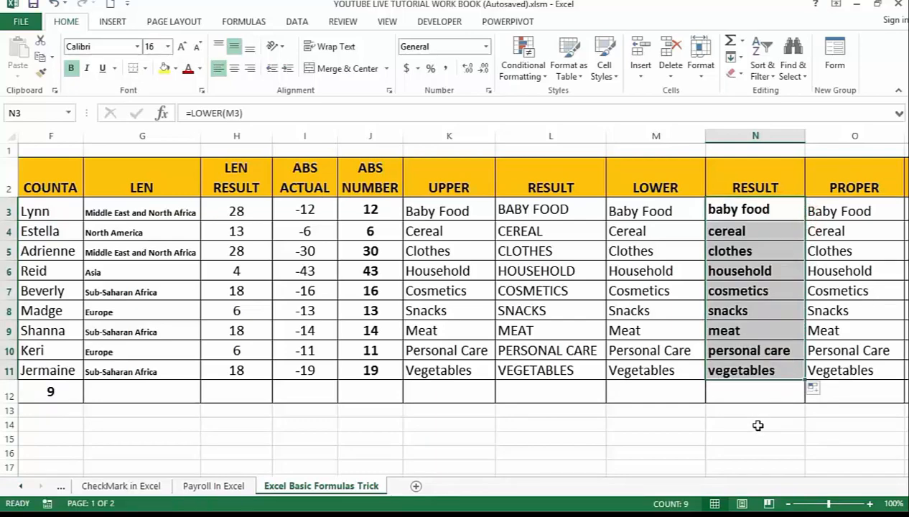
# Step: Convert the PROPER column's text to proper case by entering =PROPER(O3) in cell P3 and filling it down to P11
pyautogui.press('Right')
pyautogui.press('Right')
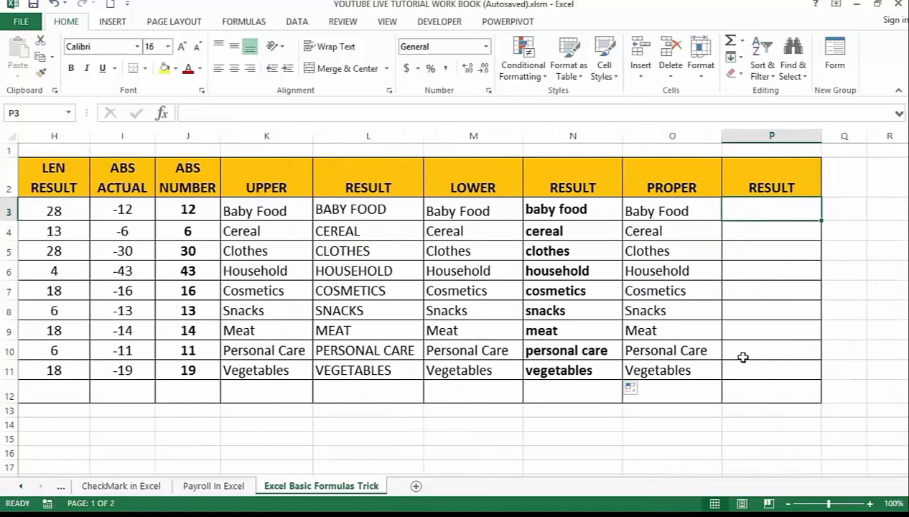
pyautogui.write('=')
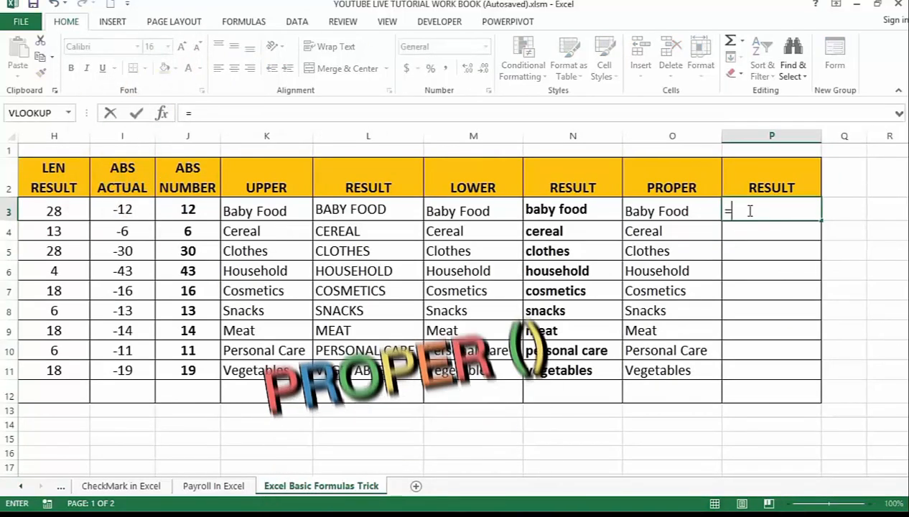
pyautogui.write('l')
pyautogui.press('BackSpace')
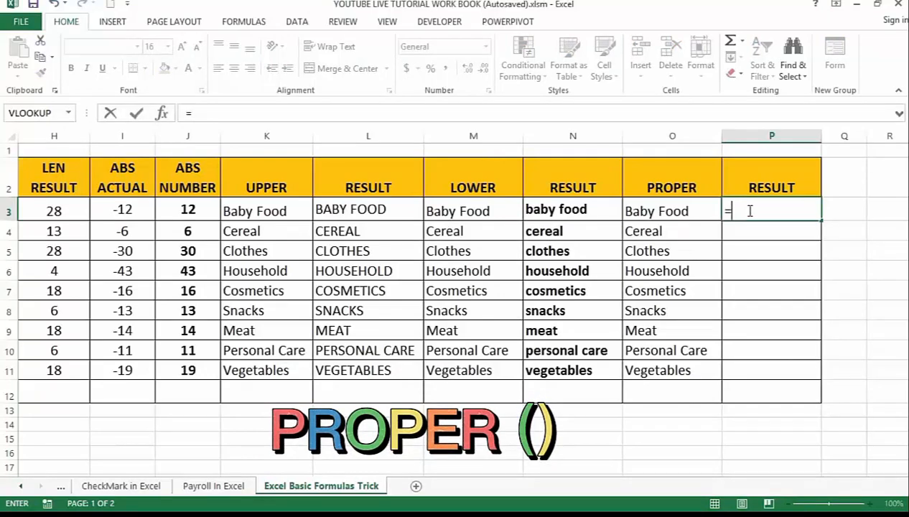
pyautogui.write('pro')
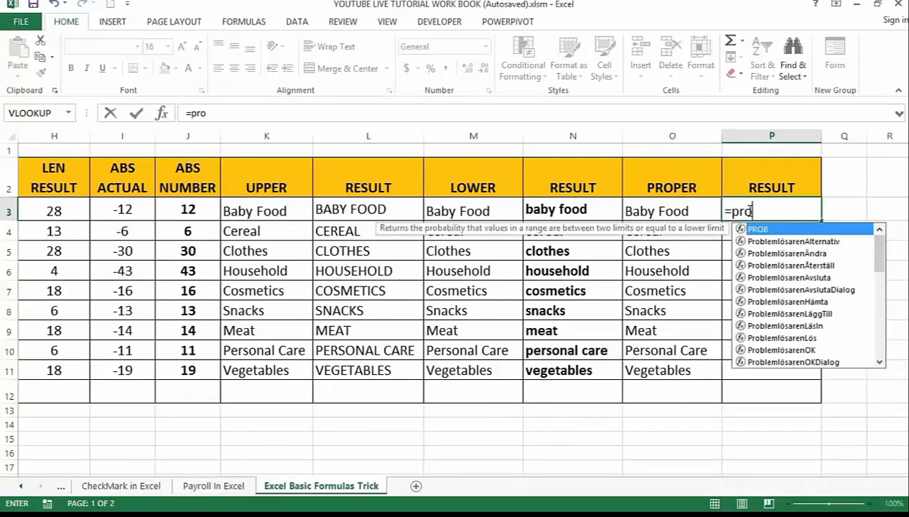
pyautogui.write('pe')
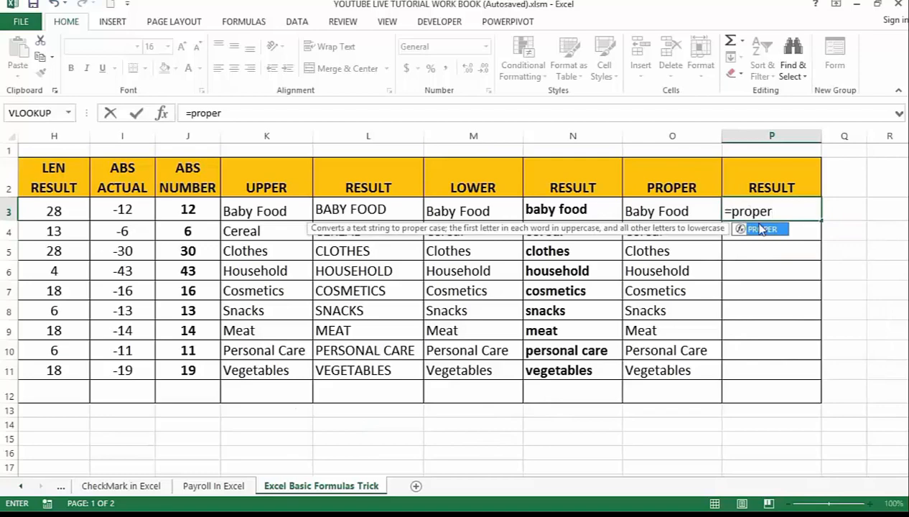
pyautogui.write('r')
pyautogui.doubleClick(759, 228)
pyautogui.click(662, 211)
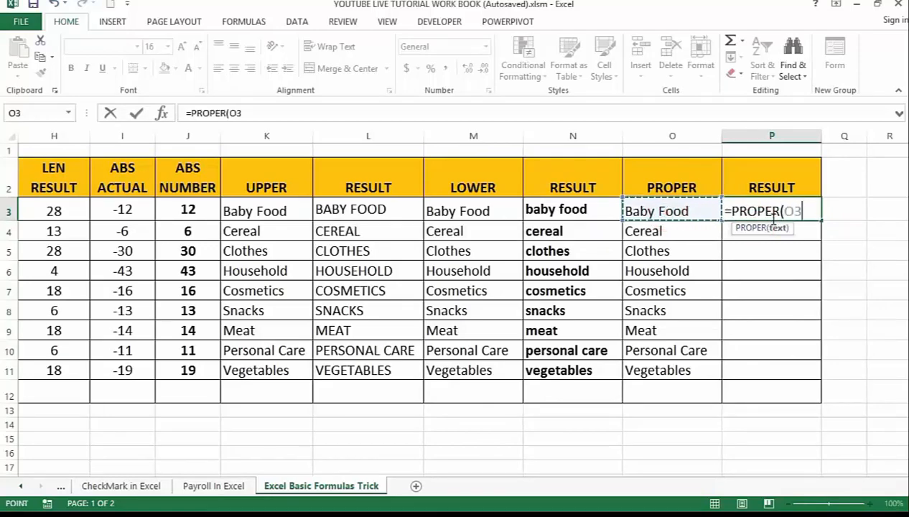
pyautogui.write(')')
pyautogui.press('Return')
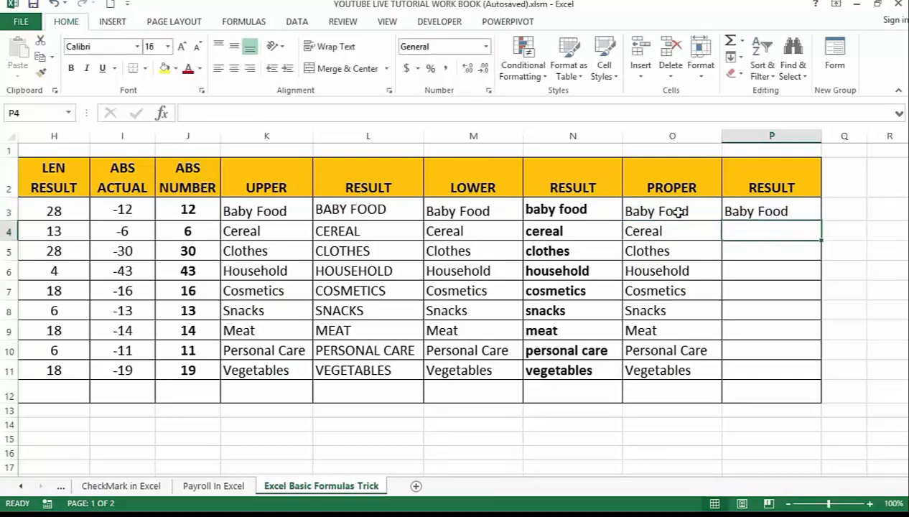
pyautogui.click(758, 211)
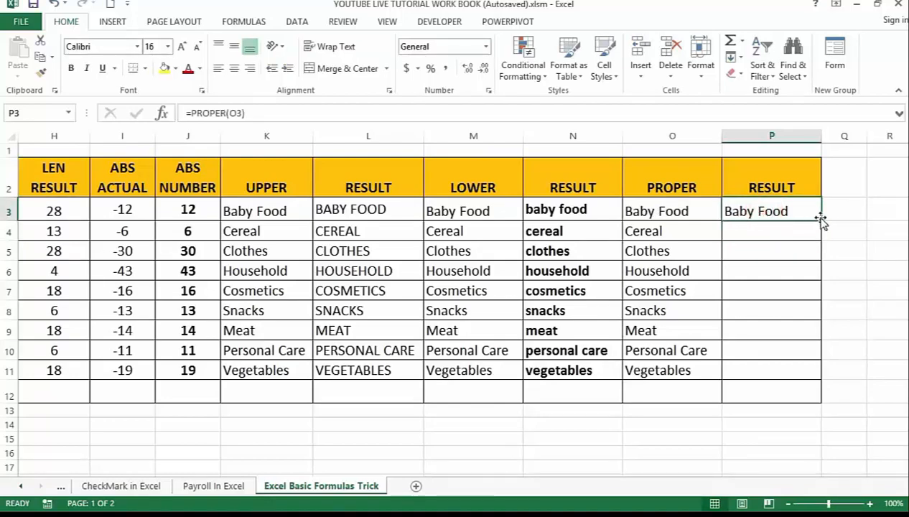
pyautogui.moveTo(821, 220); pyautogui.dragTo(821, 375)
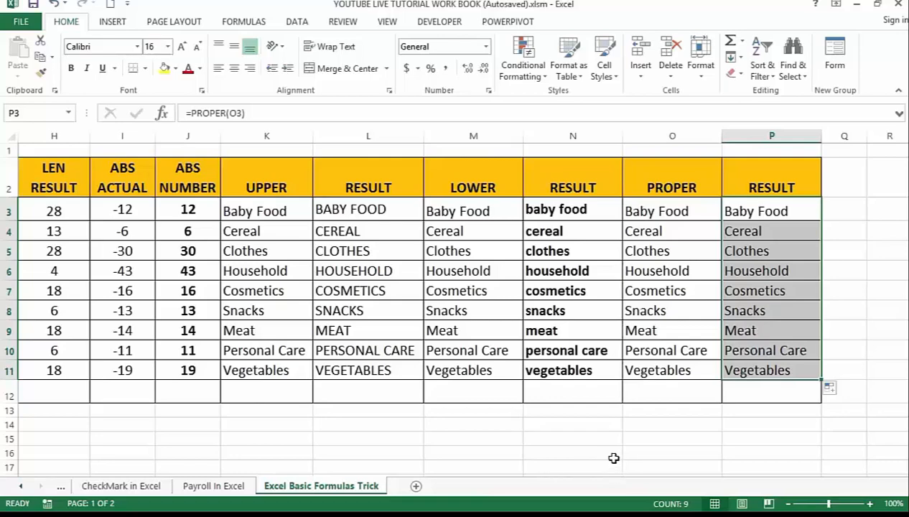
# Step: Review the completed formula columns along row 3, from the PROPER result in column P back to the MAX column
pyautogui.press('Left')
pyautogui.press('Left')
pyautogui.press('Left')
pyautogui.press('Left')
pyautogui.press('Left')
pyautogui.press('Left')
pyautogui.press('Left')
pyautogui.press('Left')
pyautogui.press('Left')
pyautogui.press('Left')
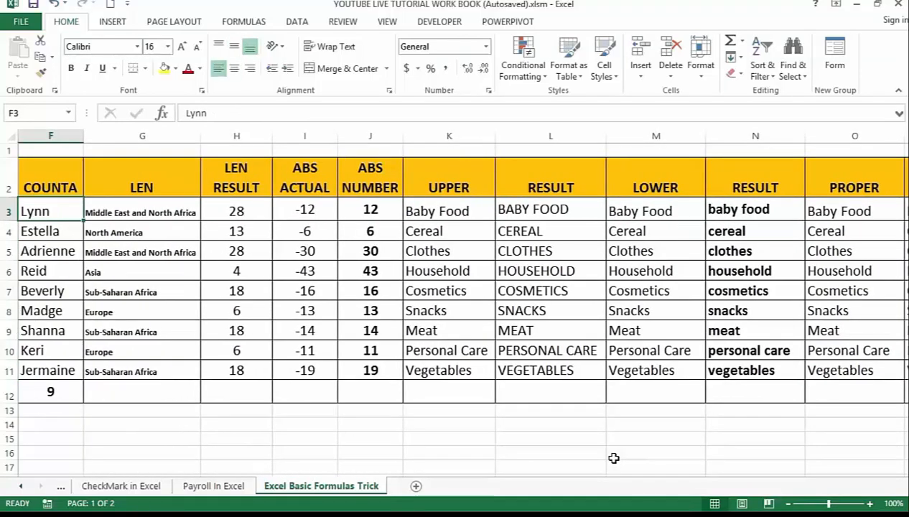
pyautogui.press('Left')
pyautogui.press('Left')
pyautogui.press('Left')
pyautogui.press('Left')
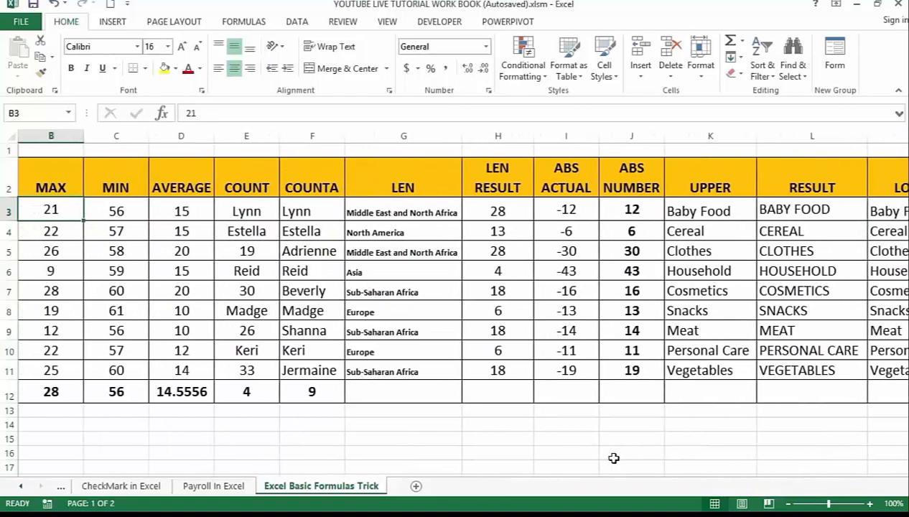